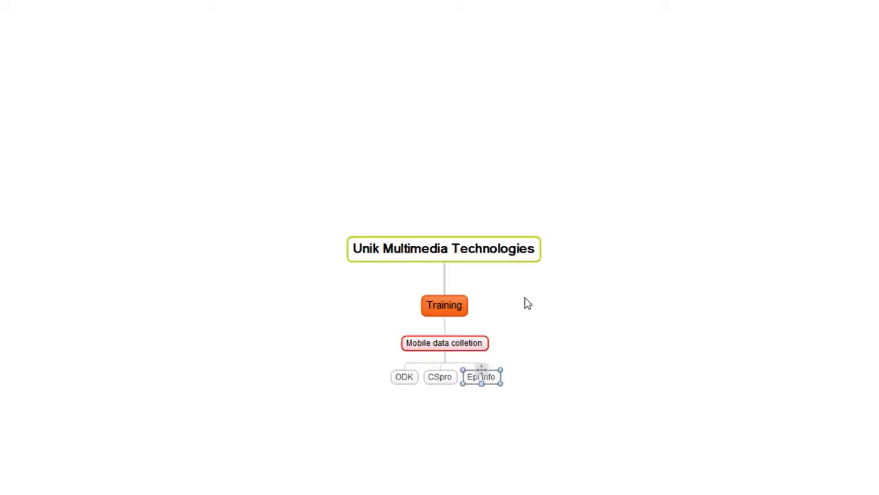
# Add a Database development topic with Microsoft access and SQL subtopics
pyautogui.press('Return')
pyautogui.moveTo(504, 379); pyautogui.dragTo(426, 345)
pyautogui.write('Database development')
pyautogui.press('Insert')
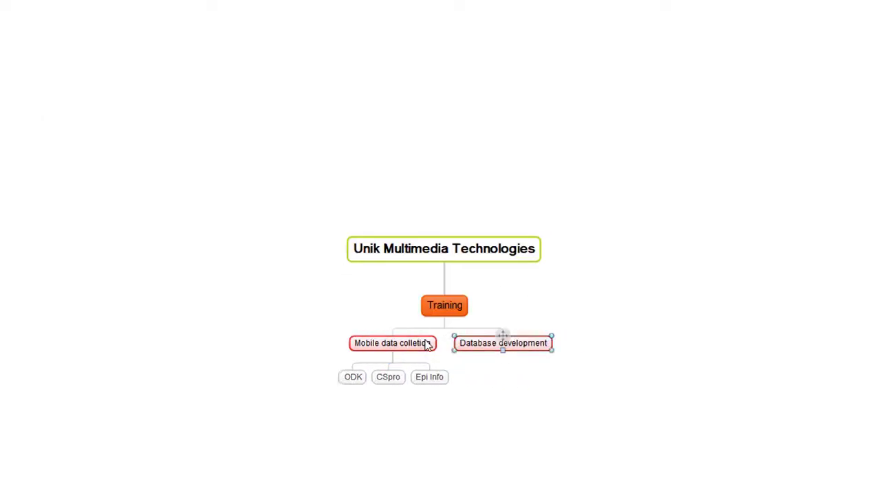
pyautogui.write('Microsoft access')
pyautogui.press('Return')
pyautogui.write('SQL')
pyautogui.press('Return')
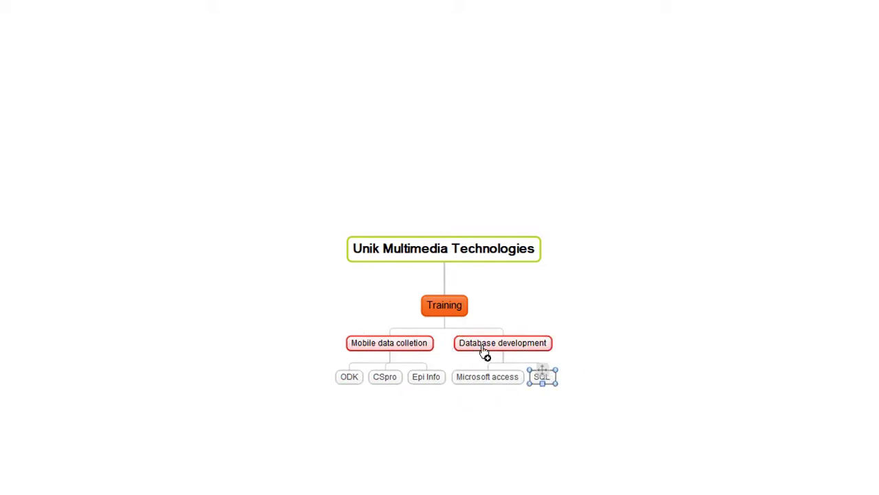
pyautogui.click(484, 351)
# Add Data analysis and Data viualization topics, giving Data analysis the tools SPSS, STATA and R
pyautogui.press('Return')
pyautogui.write('Data analysis')
pyautogui.press('Return')
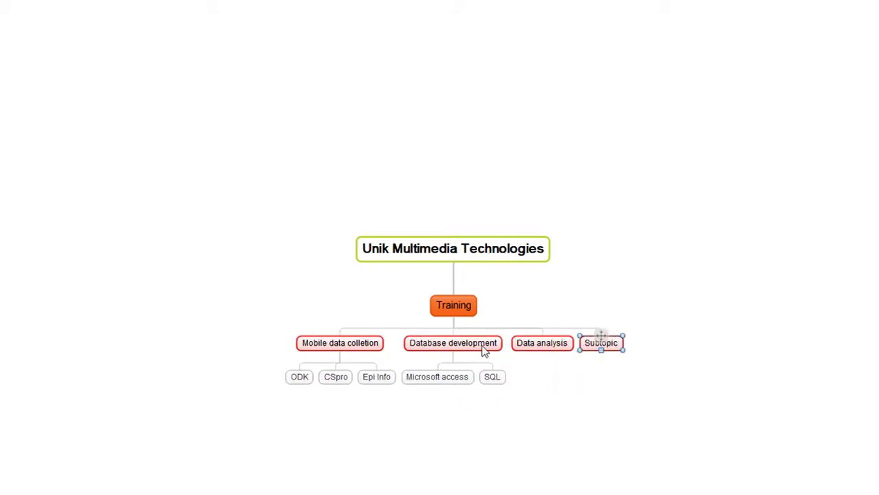
pyautogui.write('Data viualization')
pyautogui.click(541, 343)
pyautogui.press('Insert')
pyautogui.write('SPSS')
pyautogui.press('Return')
pyautogui.write('STATA')
# Give Data viualization the tools Microsoft Power BI and Tableau
pyautogui.press('Return')
pyautogui.write('R')
pyautogui.click(644, 345)
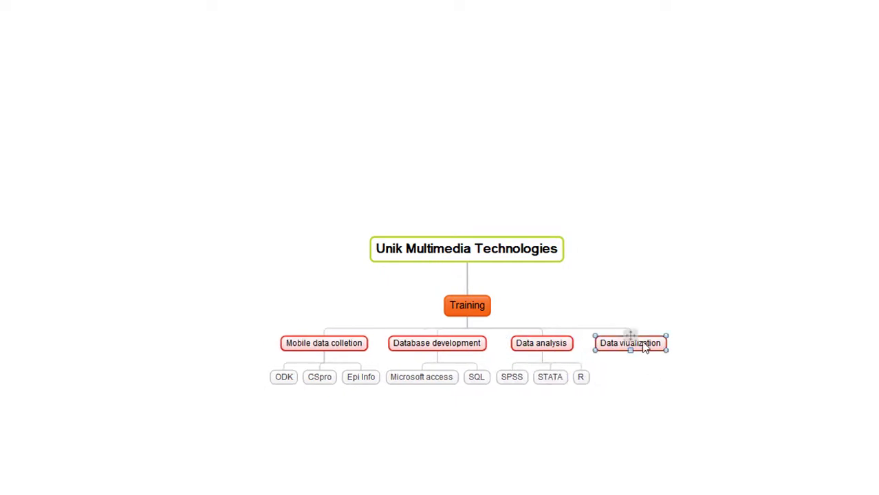
pyautogui.press('Insert')
pyautogui.write('Microsoft Power BI')
pyautogui.press('Insert')
pyautogui.press('Delete')
pyautogui.press('Return')
pyautogui.write('Tableau')
pyautogui.click(477, 313)
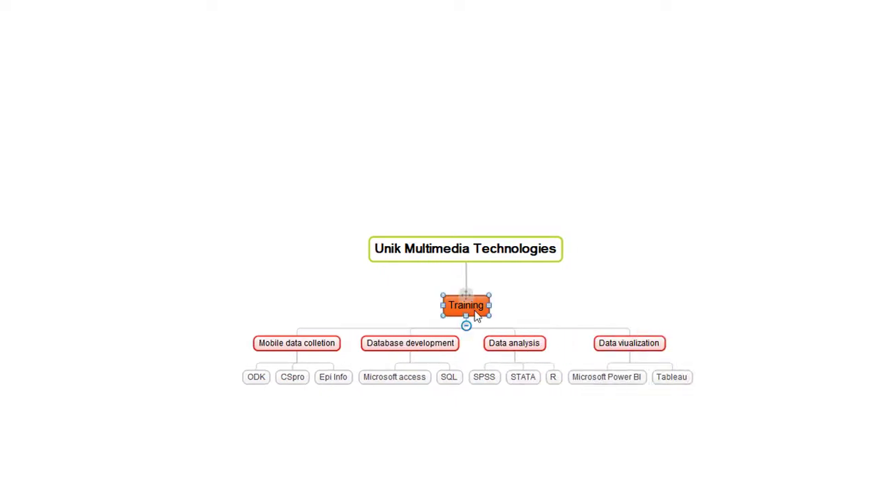
# Add an Information Systems main topic with an Open Source Information systems subtopic
pyautogui.press('Return')
pyautogui.write('Information Sy')
pyautogui.press('BackSpace')
pyautogui.write('ystems')
pyautogui.press('Return')
pyautogui.press('Insert')
pyautogui.write('Open Source Information systems')
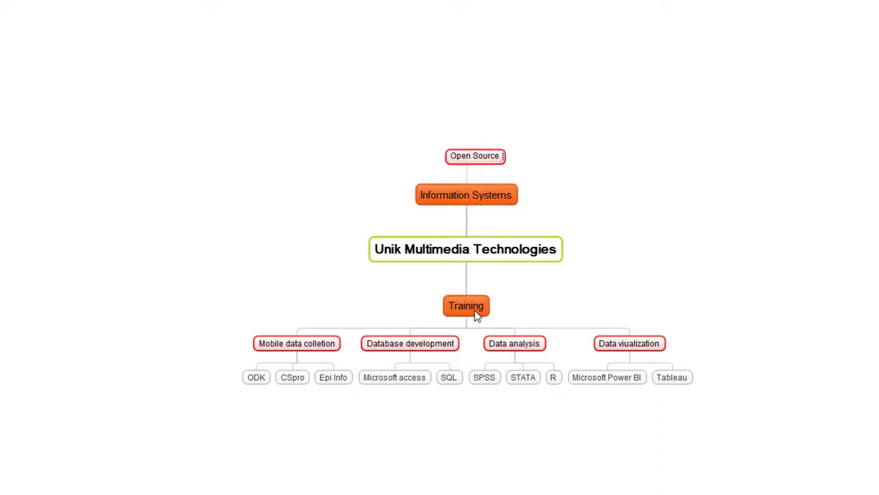
# Under Open Source Information systems, add Data systems, Hospital Management systems and Learning Management systems
pyautogui.press('Return')
pyautogui.press('Insert')
pyautogui.write('Data systems')
pyautogui.press('Return')
pyautogui.press('Return')
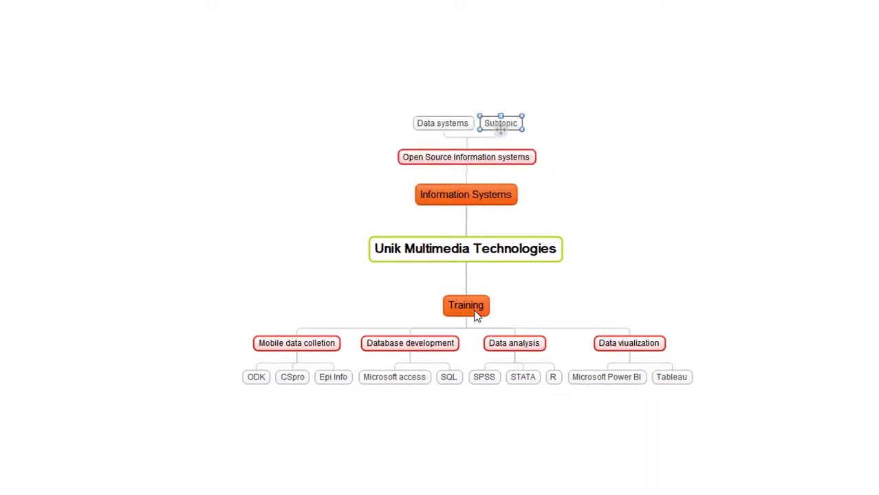
pyautogui.write('Hospital Management systems')
pyautogui.press('Return')
pyautogui.press('Return')
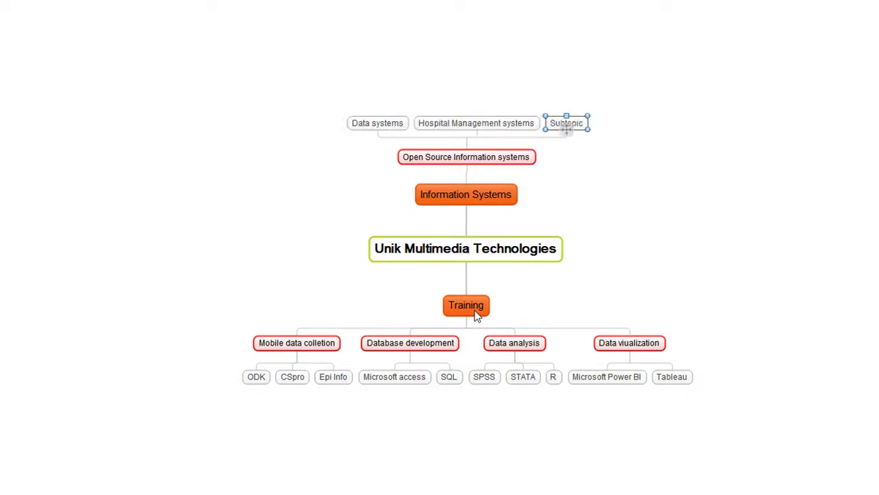
pyautogui.write('Learning Management systems')
pyautogui.press('Return')
pyautogui.press('Down')
pyautogui.press('Return')
# Add Development of software systems with Mobile apps and Websites subtopics
pyautogui.write('Development of software systems')
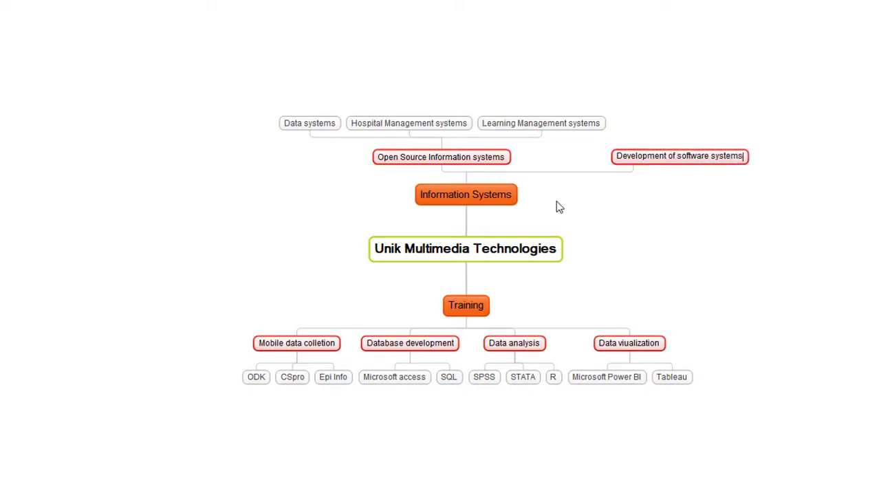
pyautogui.press('Return')
pyautogui.press('Insert')
pyautogui.write('Mobile apps')
pyautogui.press('Return')
pyautogui.press('Return')
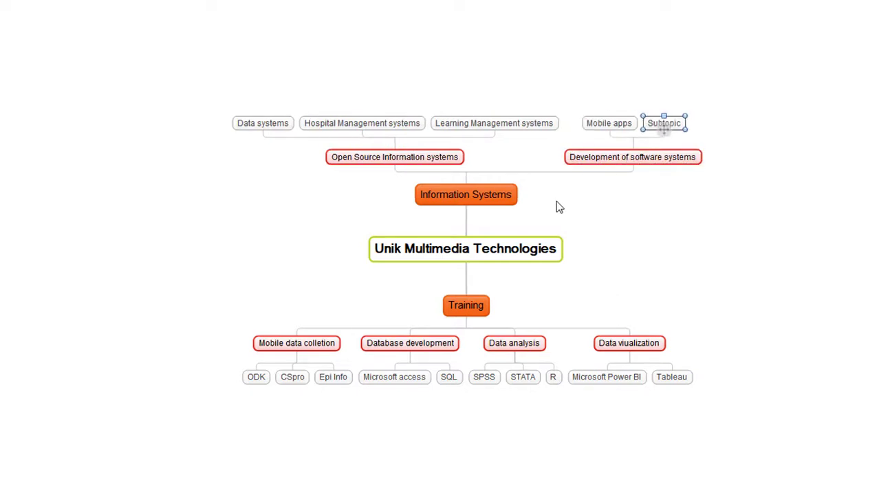
pyautogui.write('Websites')
pyautogui.press('Return')
pyautogui.press('Return')
# Search Google for 'mind maple lite' in Firefox and scroll through the results
pyautogui.write('Database systems')
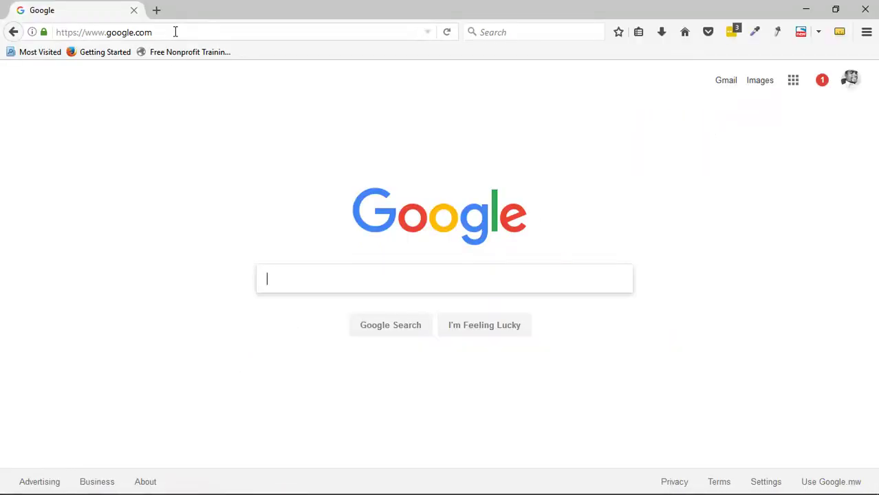
pyautogui.click(175, 32)
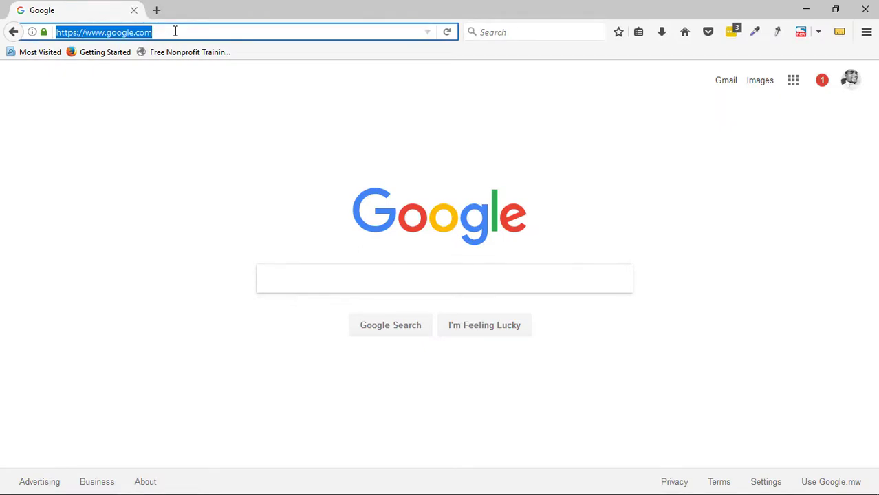
pyautogui.write('mind map')
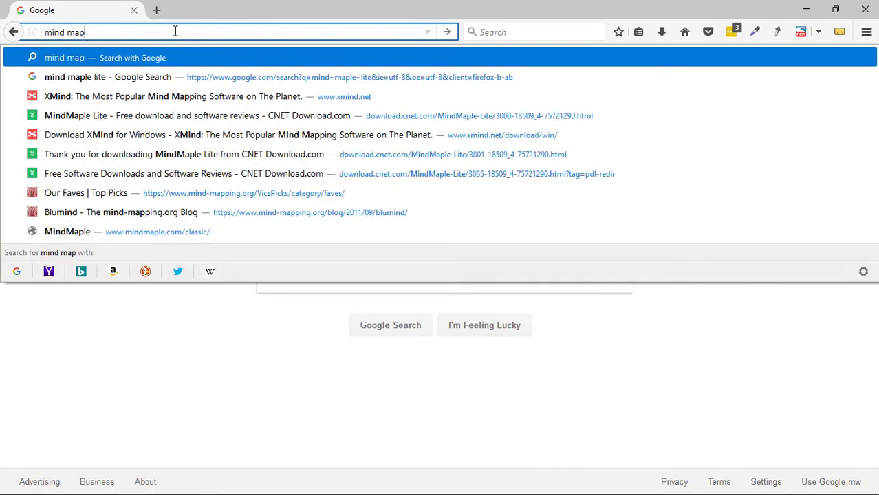
pyautogui.write('le lite')
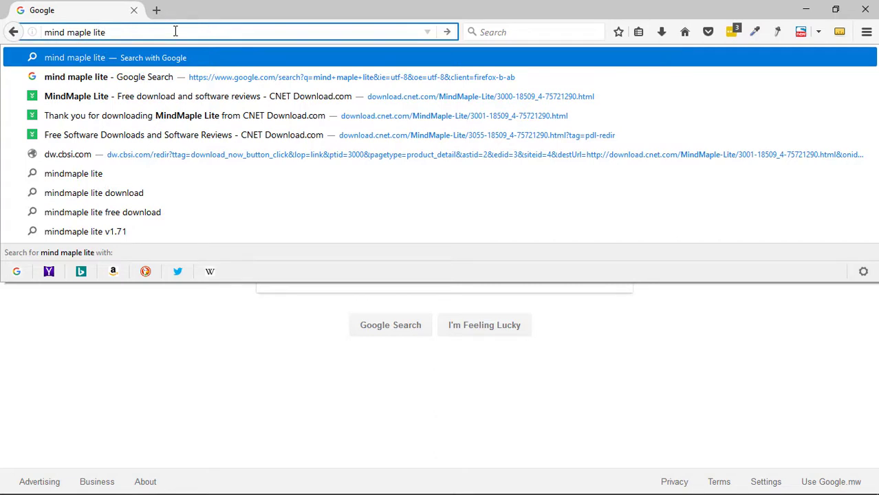
pyautogui.click(145, 80)
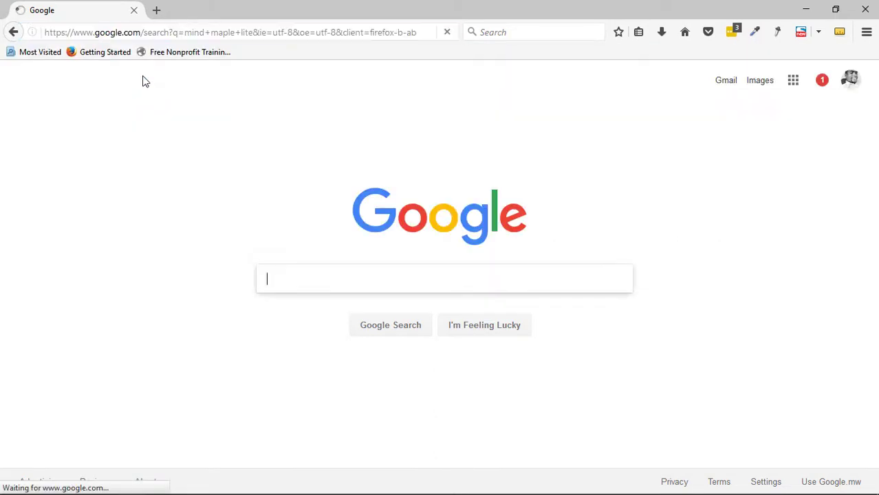
pyautogui.scroll(-3, 617, 187)
pyautogui.scroll(-3, 617, 187)
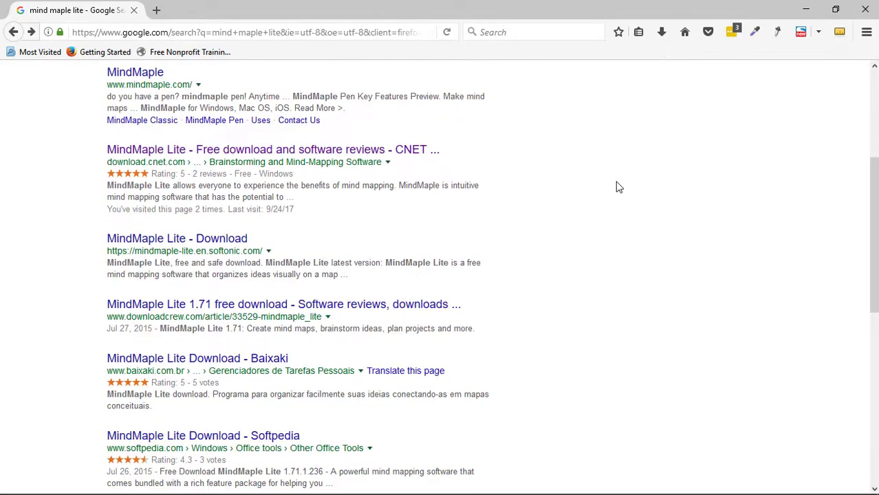
# Open the CNET MindMaple Lite page and start downloading MindMaple_Lite_v1.63_2.exe
pyautogui.click(157, 156)
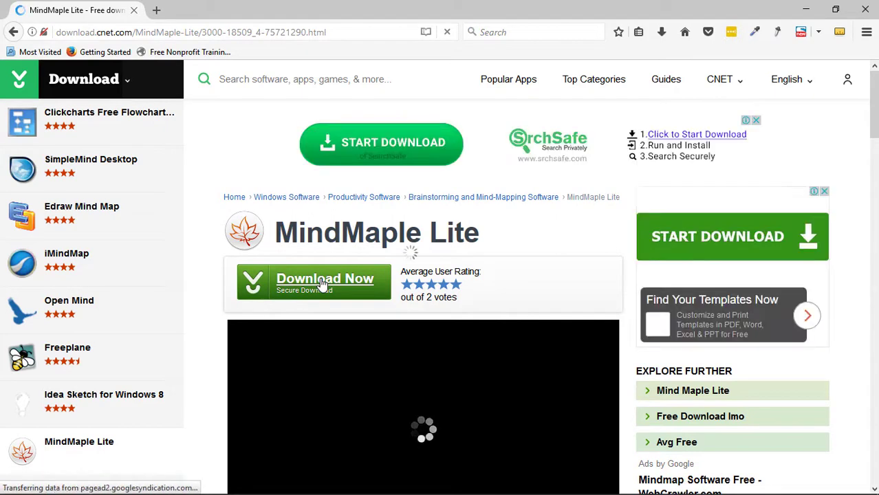
pyautogui.click(321, 283)
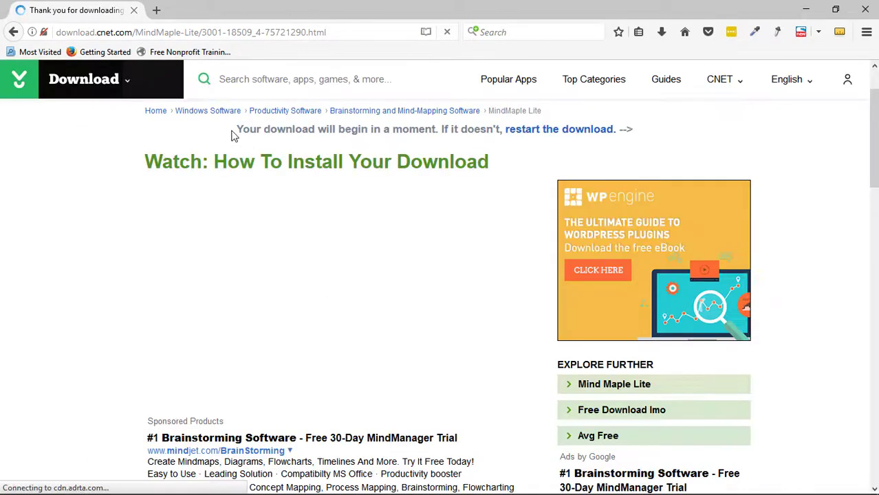
pyautogui.moveTo(233, 133); pyautogui.dragTo(453, 133)
pyautogui.click(461, 131)
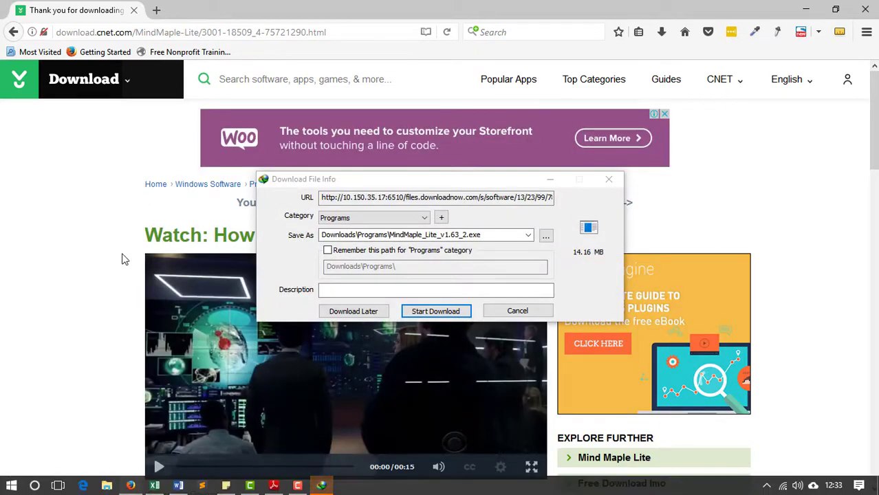
# Run the downloaded installer, accept the license, reach the install location step, then cancel setup
pyautogui.click(448, 313)
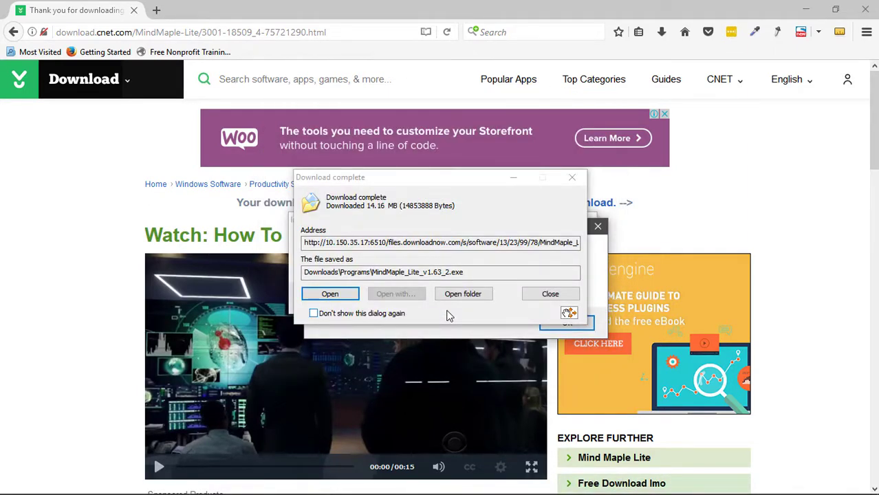
pyautogui.click(330, 295)
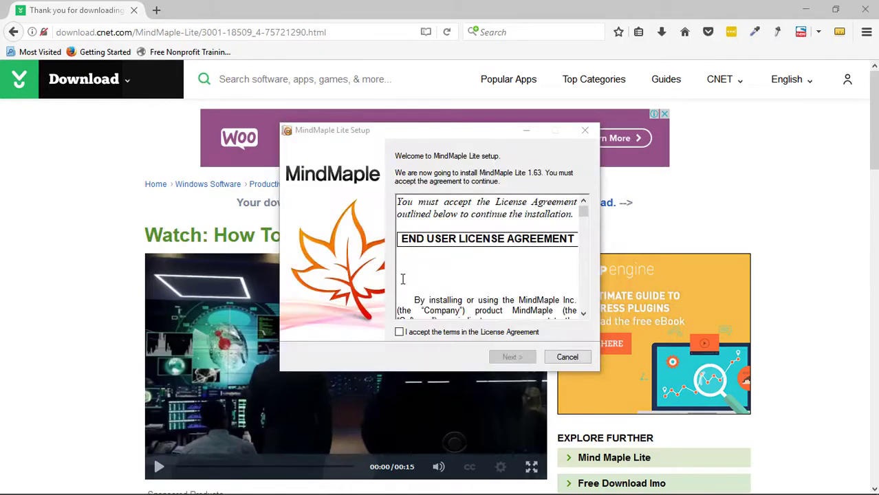
pyautogui.click(399, 332)
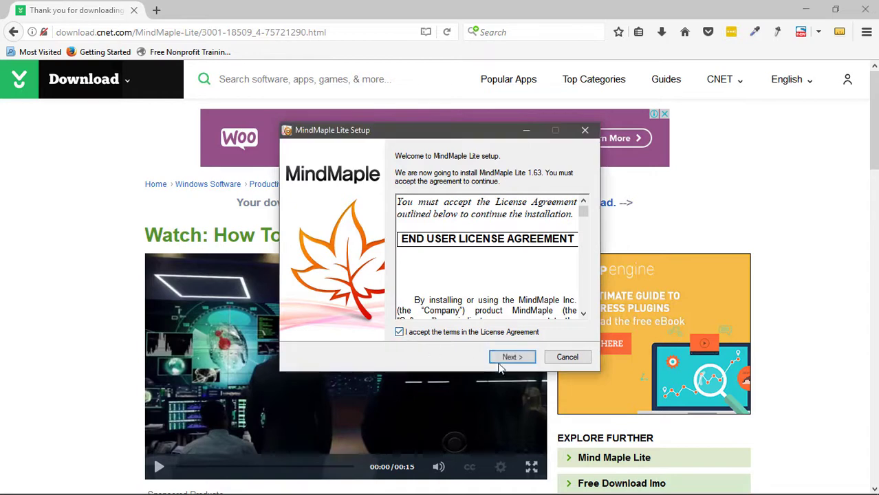
pyautogui.click(524, 356)
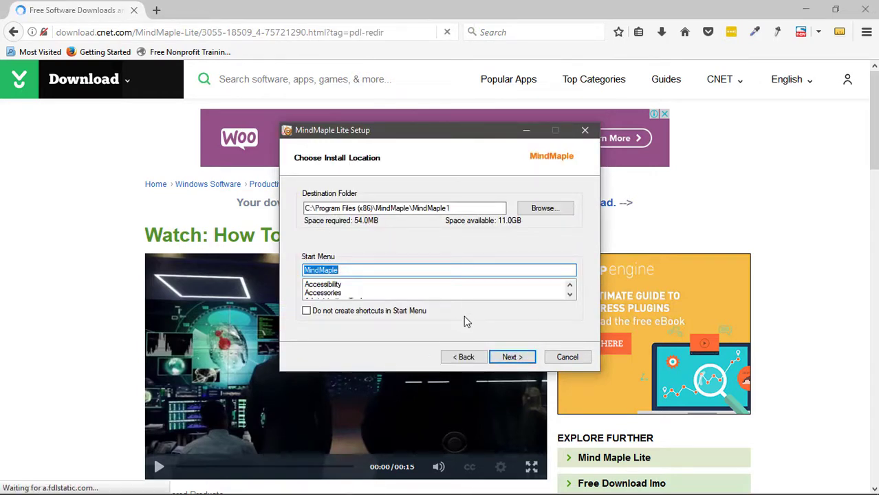
pyautogui.click(586, 131)
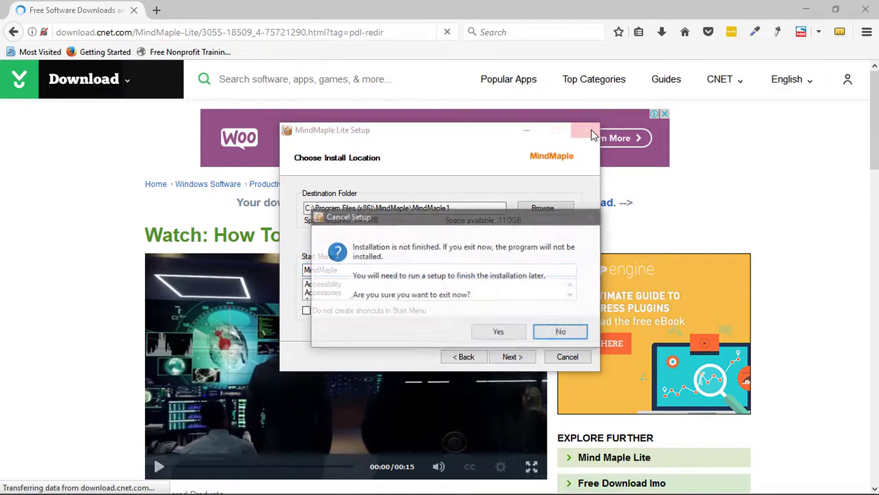
pyautogui.click(498, 332)
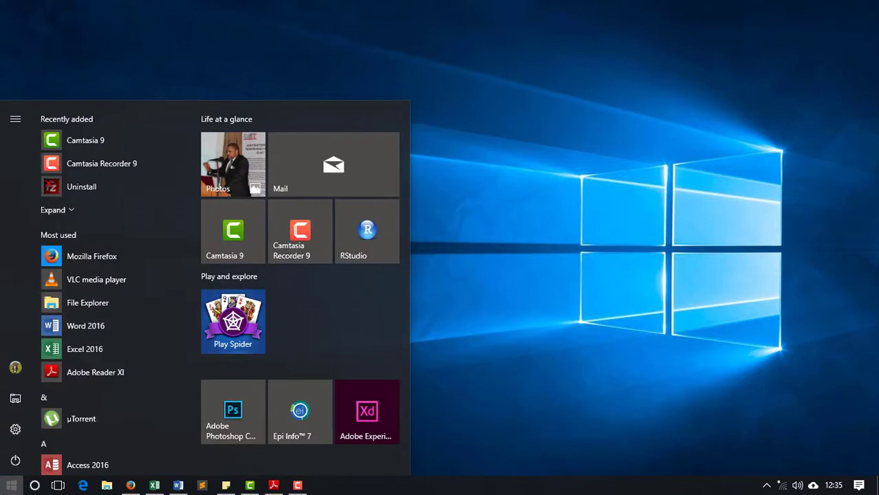
# Search the Start menu for 'mind' and launch MindMaple Lite
pyautogui.write('mind')
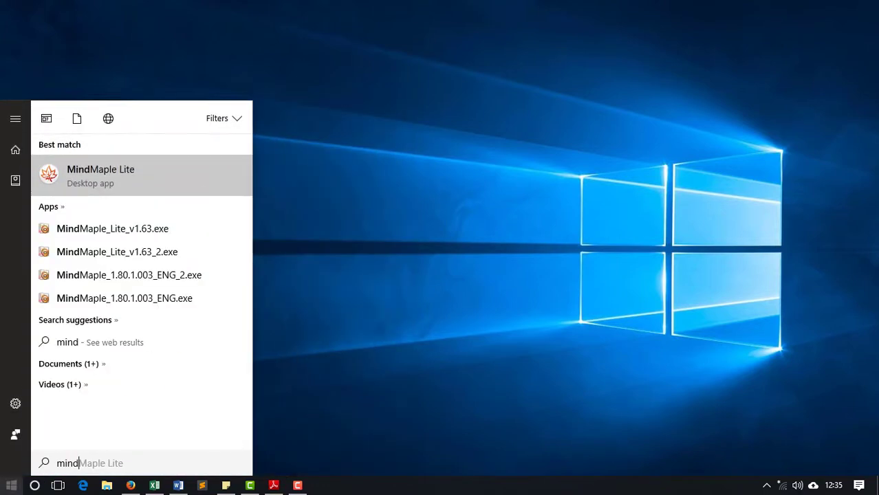
pyautogui.click(107, 181)
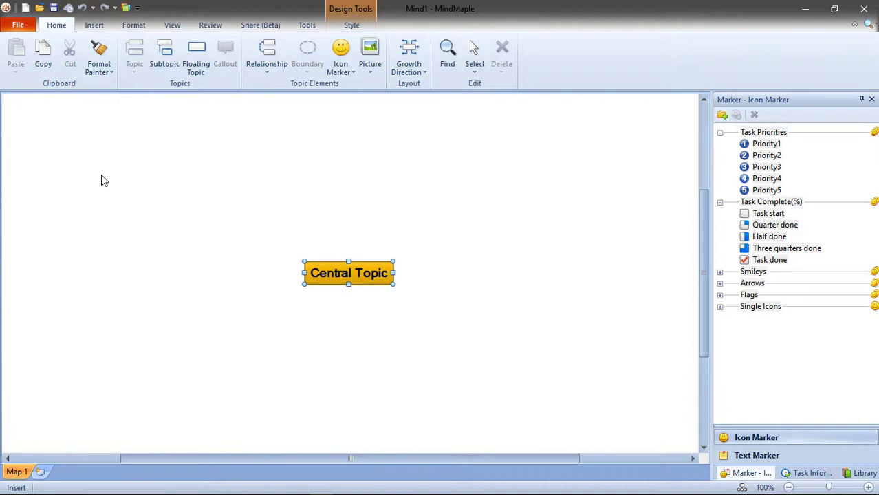
# Rename the central topic to Website and add Home and About us branches
pyautogui.write('Website')
pyautogui.press('Return')
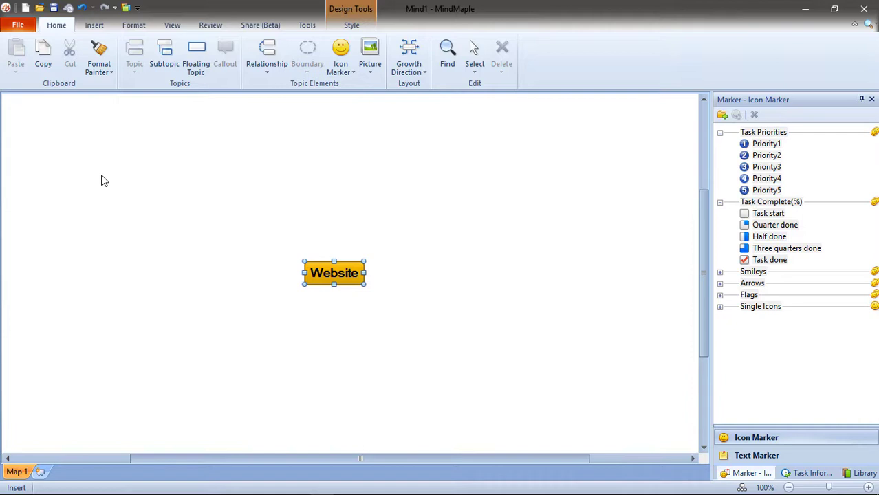
pyautogui.press('Insert')
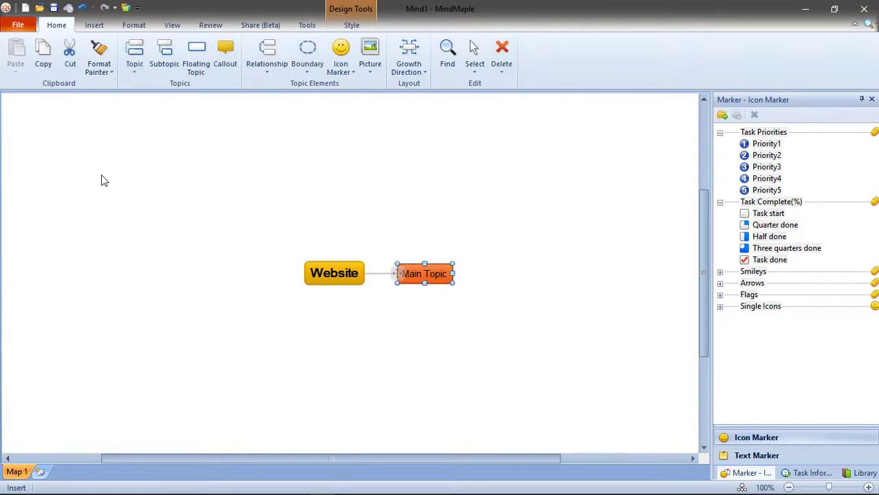
pyautogui.write('Home')
pyautogui.press('Return')
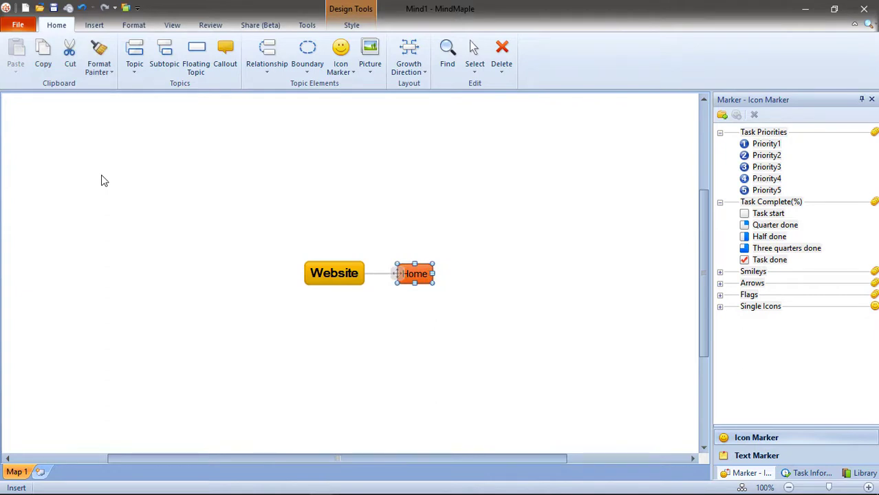
pyautogui.press('Return')
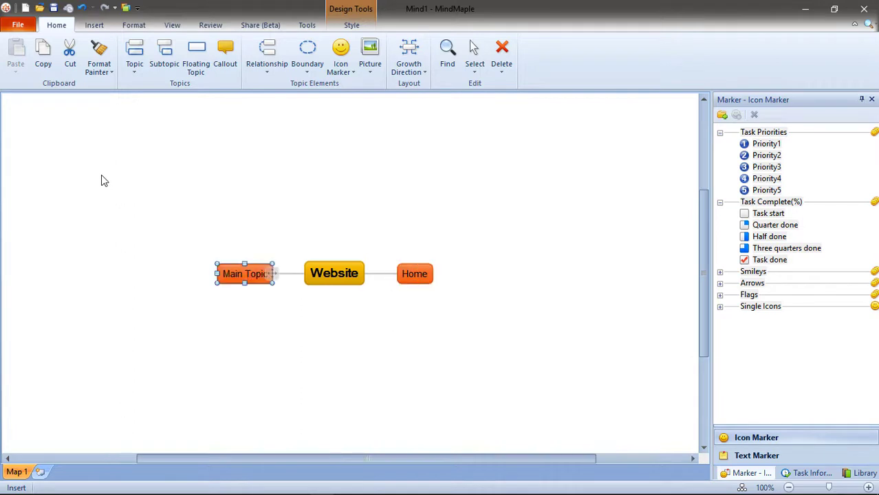
pyautogui.write('Abo')
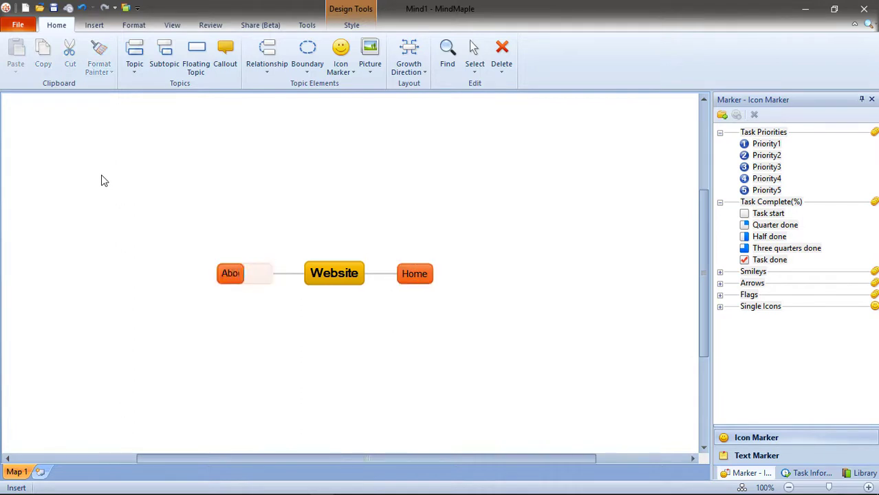
pyautogui.write('ut us')
pyautogui.press('Return')
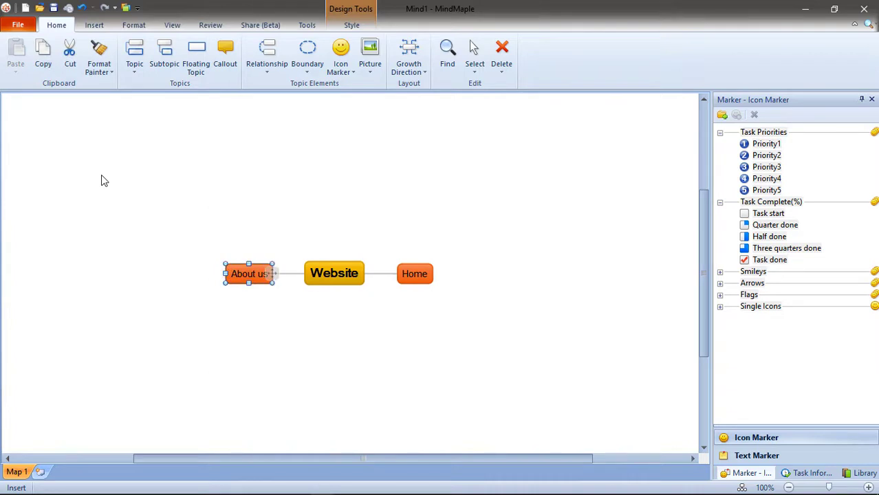
# Add Services and Blog as further main topics of Website
pyautogui.press('Return')
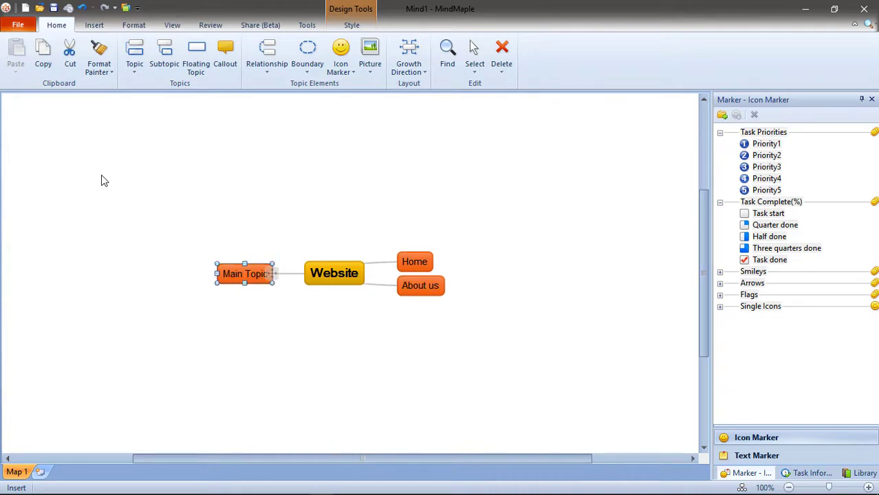
pyautogui.write('Se')
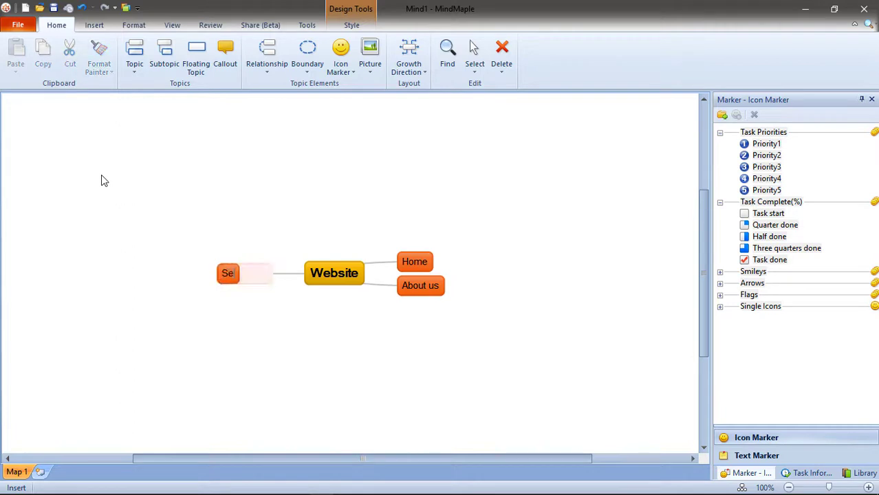
pyautogui.write('rvices')
pyautogui.press('Return')
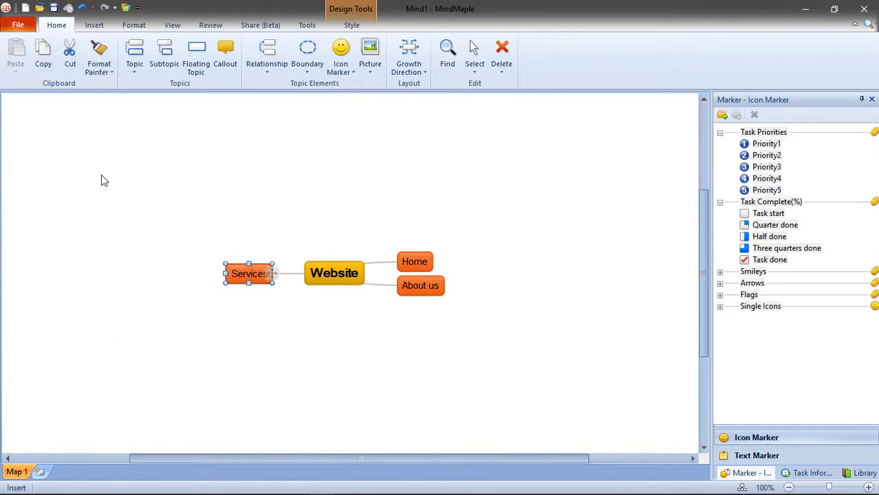
pyautogui.press('Return')
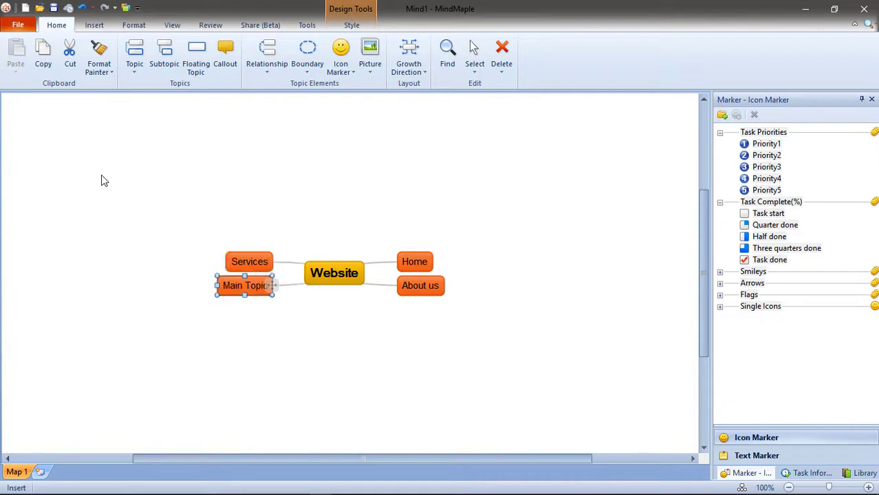
pyautogui.write('Blog')
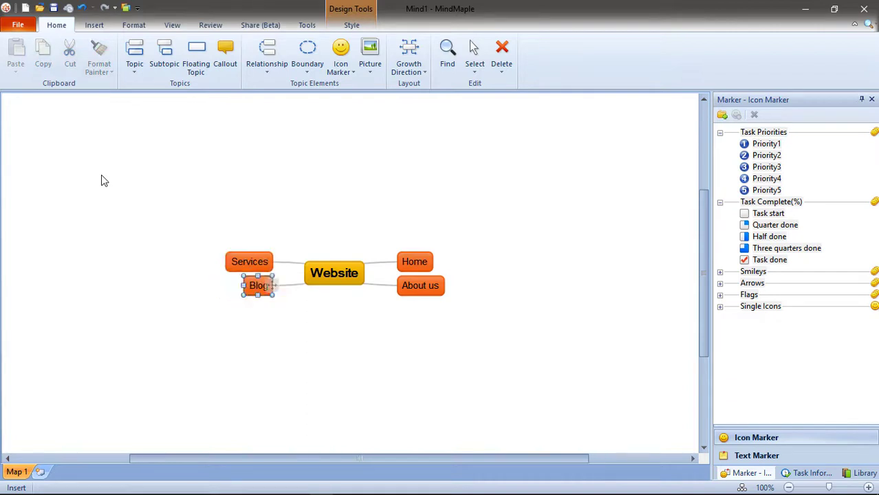
pyautogui.press('Return')
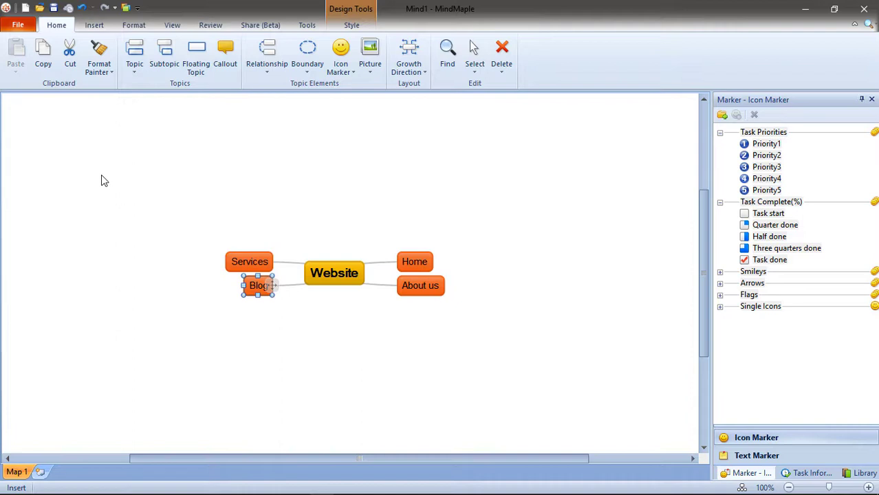
# Under About us, create subtopics named Background and Our team
pyautogui.click(418, 286)
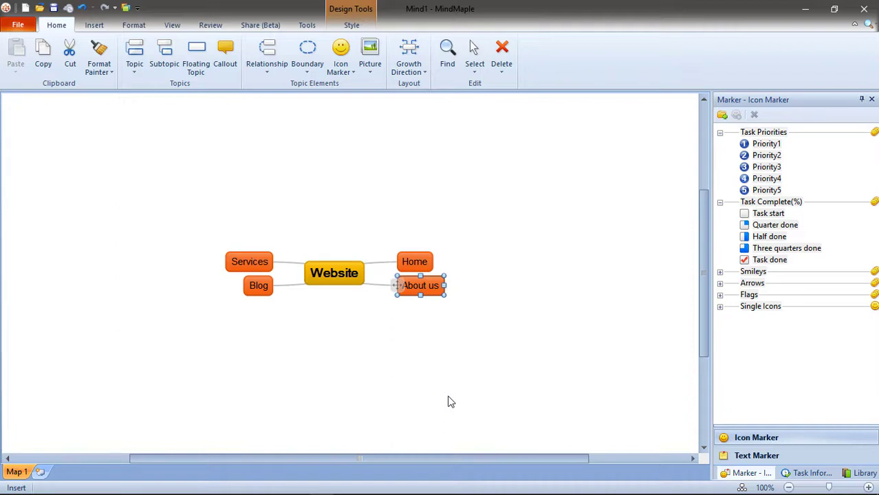
pyautogui.press('Insert')
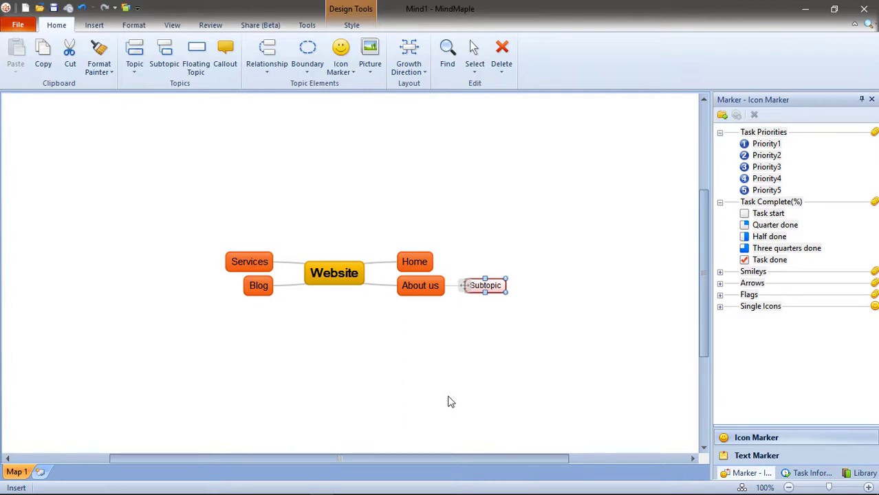
pyautogui.write('Backg')
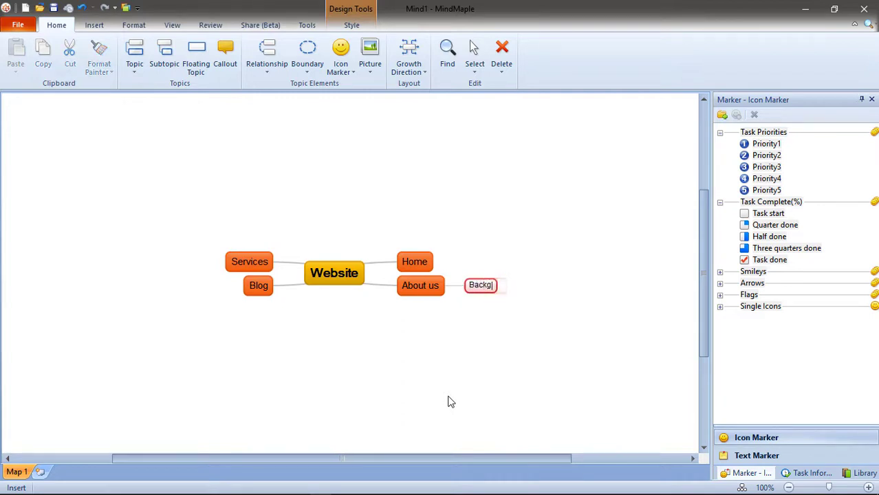
pyautogui.write('round')
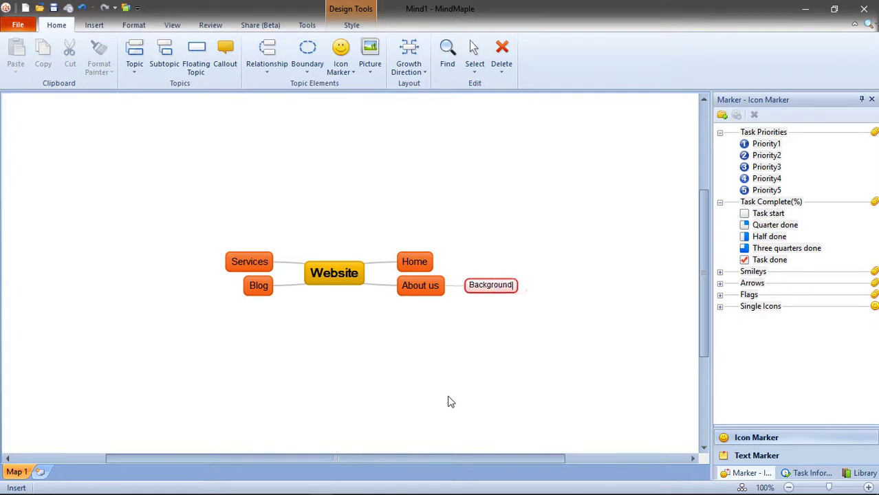
pyautogui.press('Return')
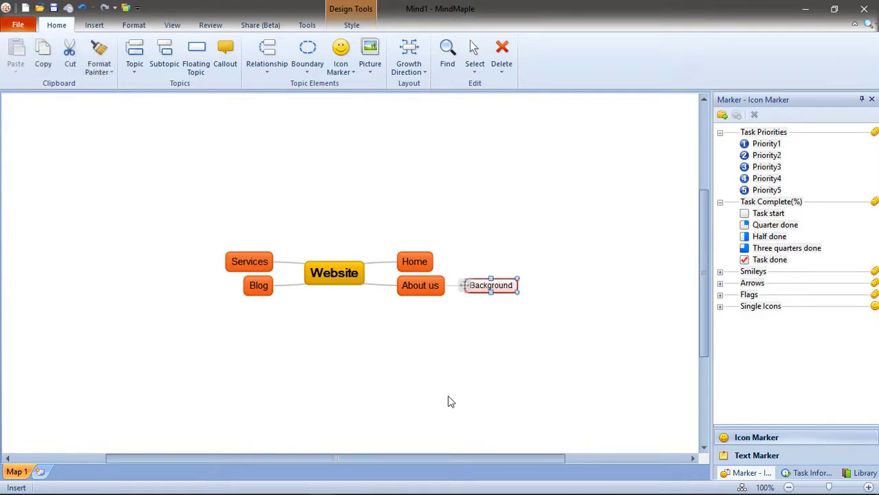
pyautogui.press('Return')
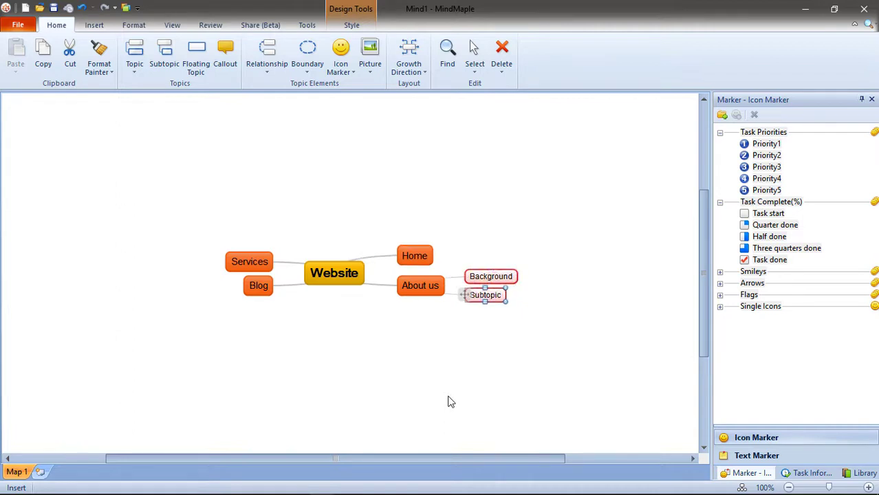
pyautogui.write('Our team')
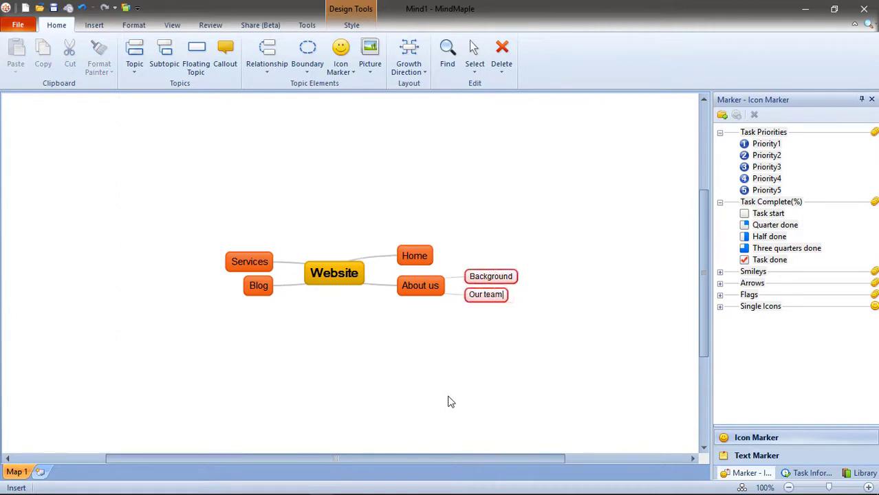
pyautogui.press('Return')
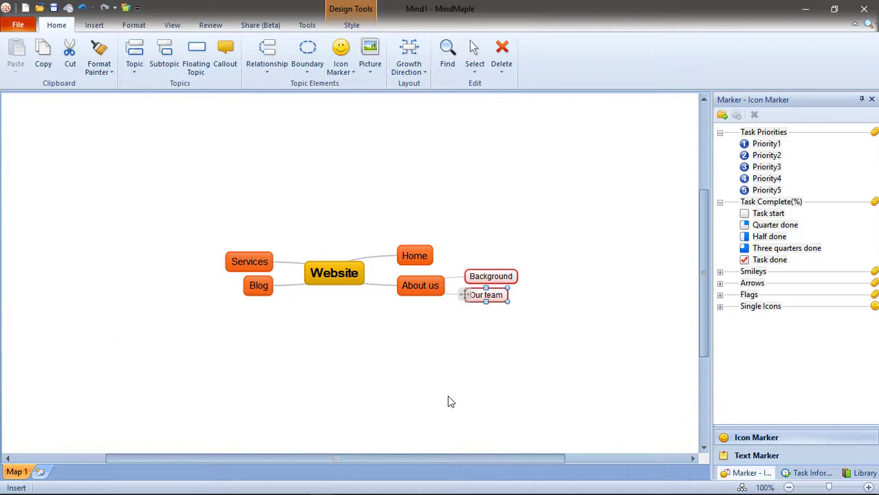
# Select Services and add Software and Graphic designing beneath it
pyautogui.click(245, 262)
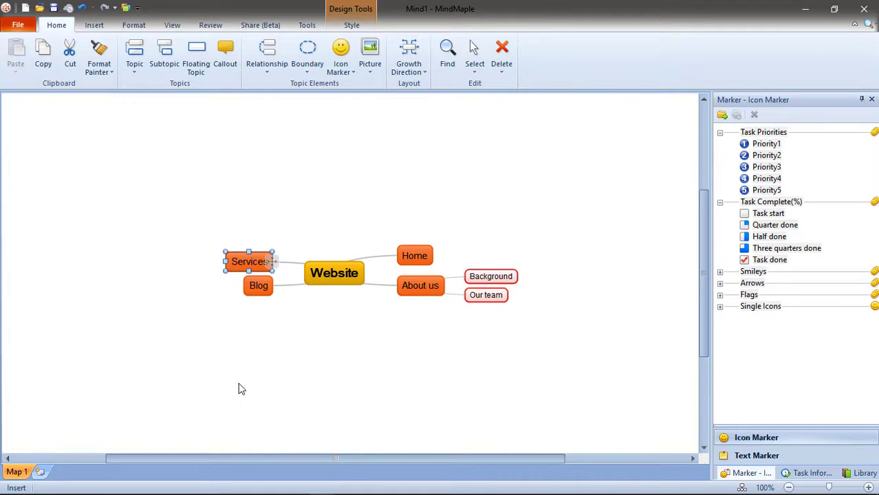
pyautogui.press('Insert')
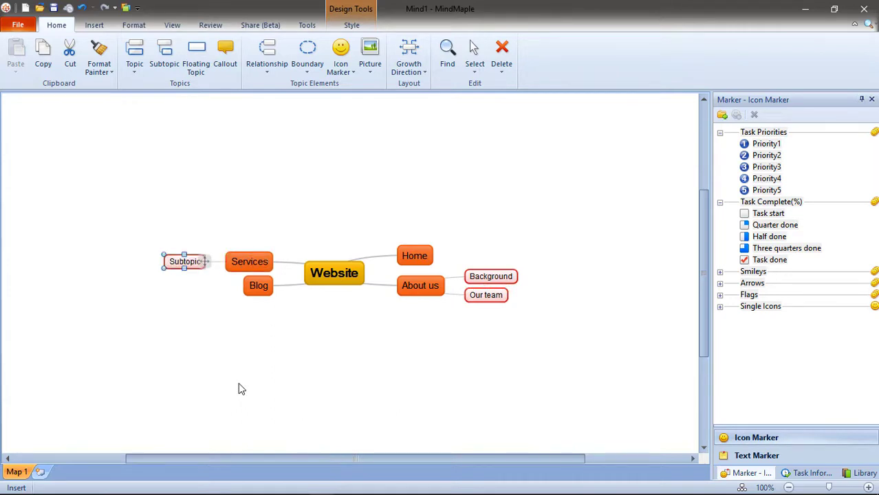
pyautogui.write('Software')
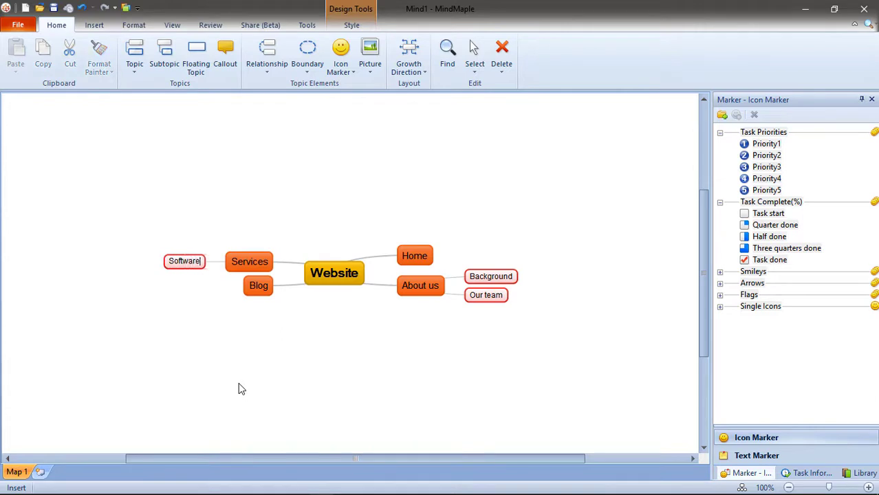
pyautogui.press('Return')
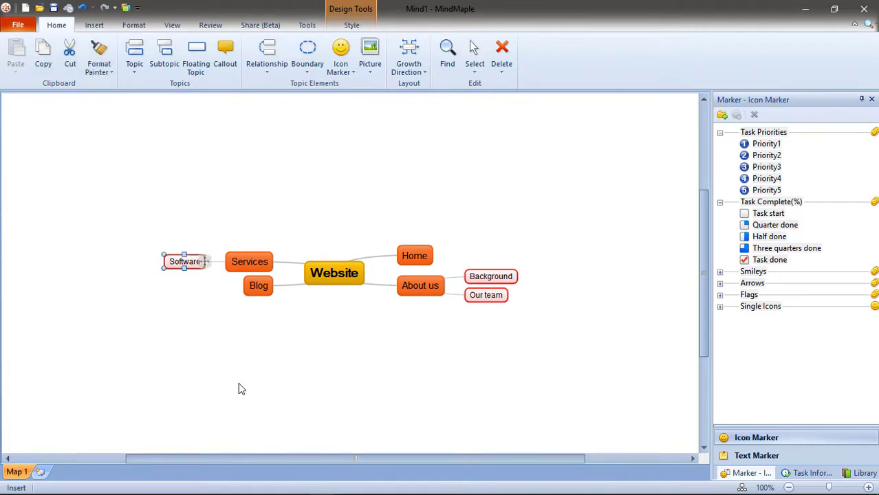
pyautogui.press('Return')
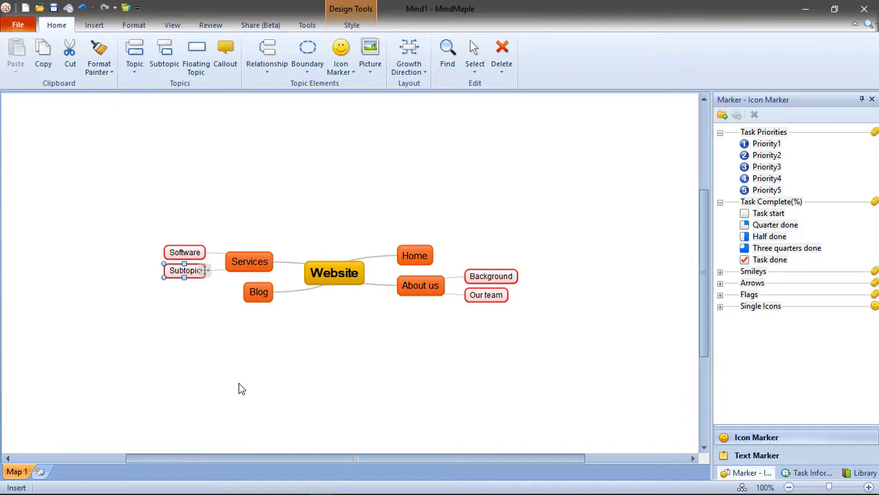
pyautogui.write('Grap')
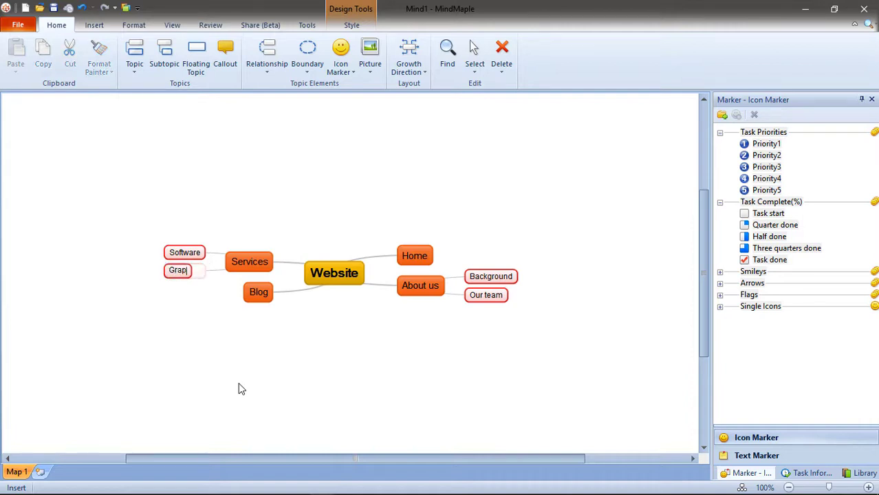
pyautogui.write('hic designing')
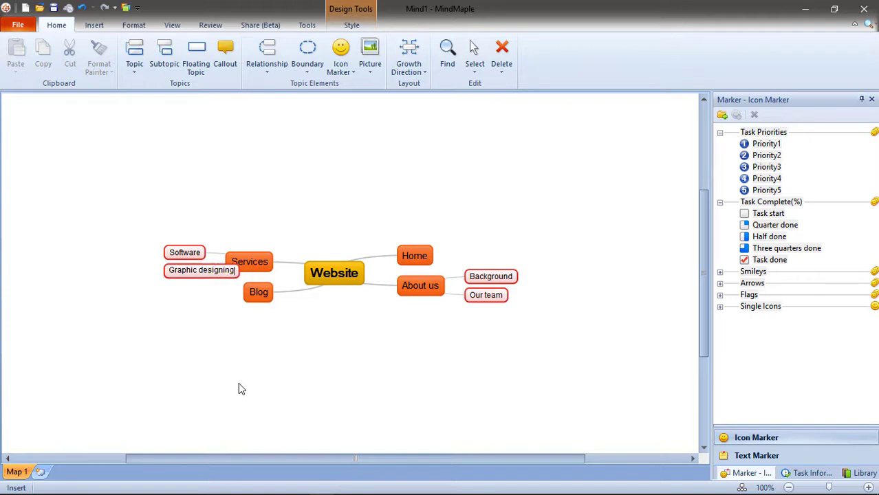
pyautogui.press('Return')
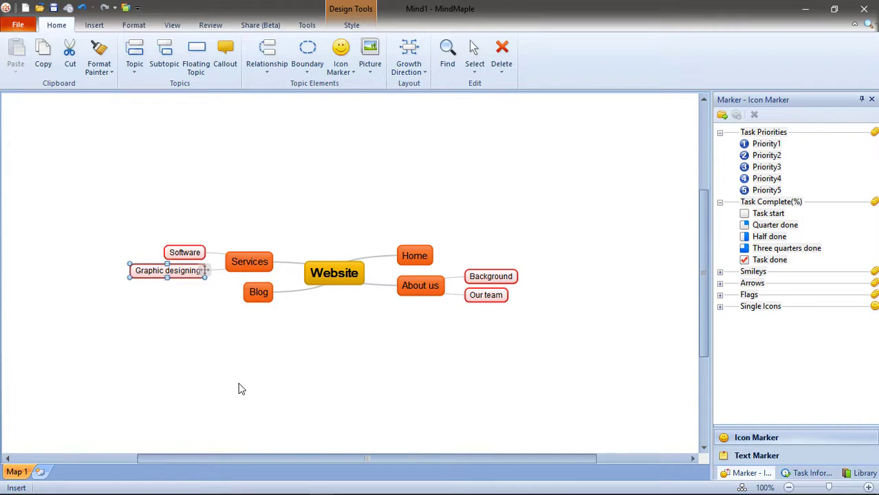
# Select Software and add Mobile apps, Desktop apps and Database systems beneath it
pyautogui.keyDown('ctrl'); pyautogui.click(182, 254); pyautogui.keyUp('ctrl')
pyautogui.keyDown('ctrl'); pyautogui.click(186, 271); pyautogui.keyUp('ctrl')
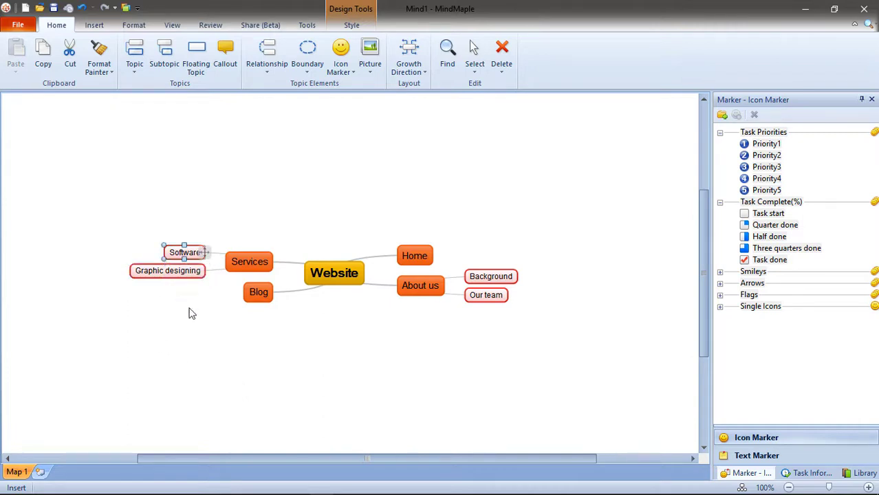
pyautogui.press('Insert')
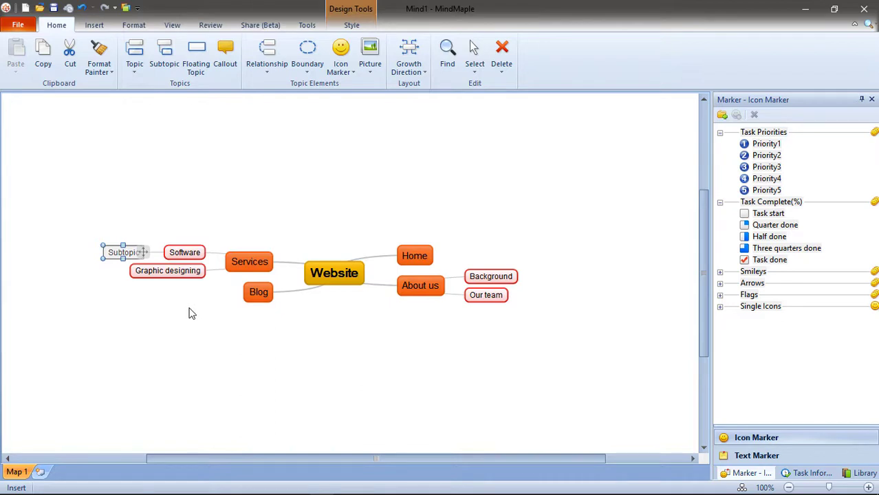
pyautogui.write('Mobile')
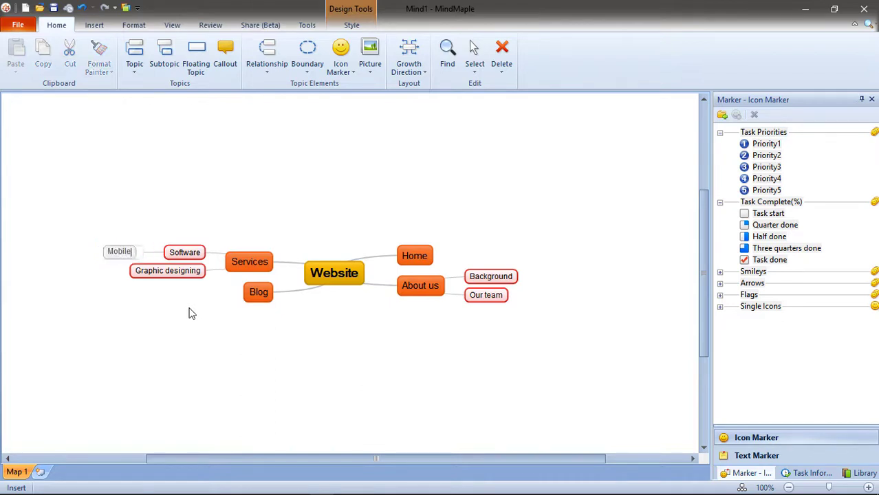
pyautogui.write(' apps')
pyautogui.press('Return')
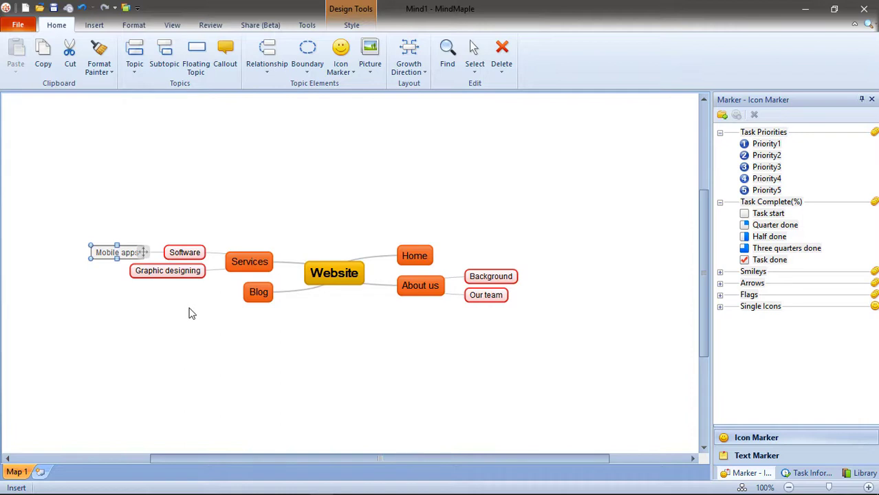
pyautogui.press('Return')
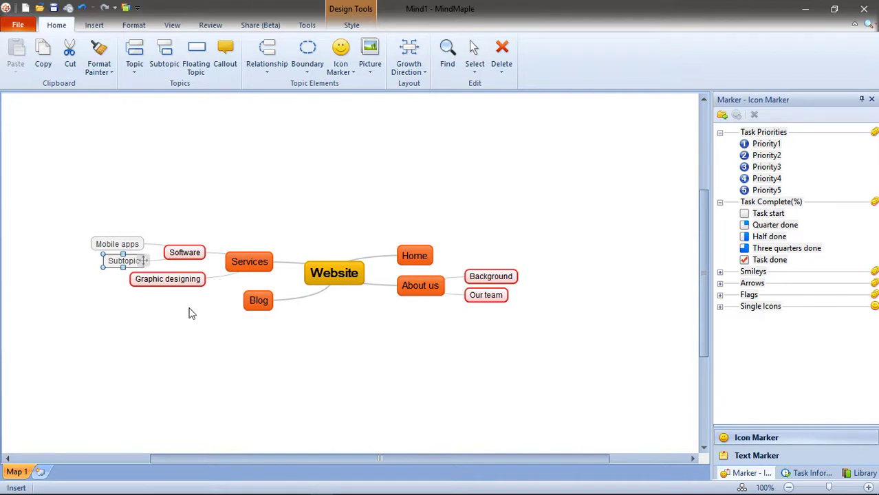
pyautogui.write('Games')
pyautogui.press('BackSpace')
pyautogui.press('BackSpace')
pyautogui.press('BackSpace')
pyautogui.press('BackSpace')
pyautogui.press('BackSpace')
pyautogui.write('Deskt')
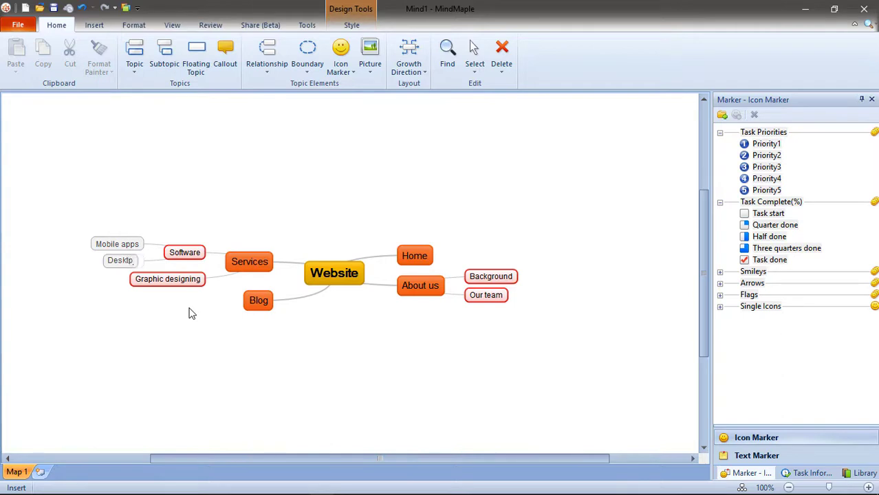
pyautogui.write('op apps')
pyautogui.press('Return')
pyautogui.press('Return')
pyautogui.write('Datab')
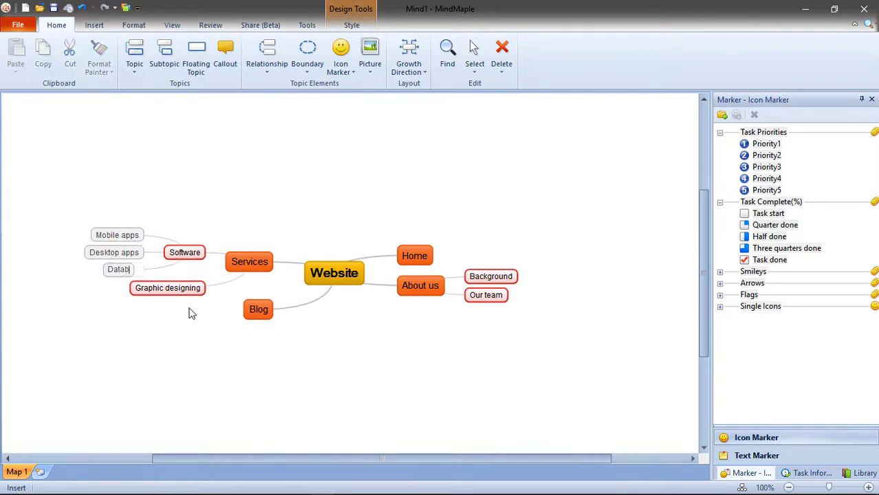
pyautogui.write('ase systems')
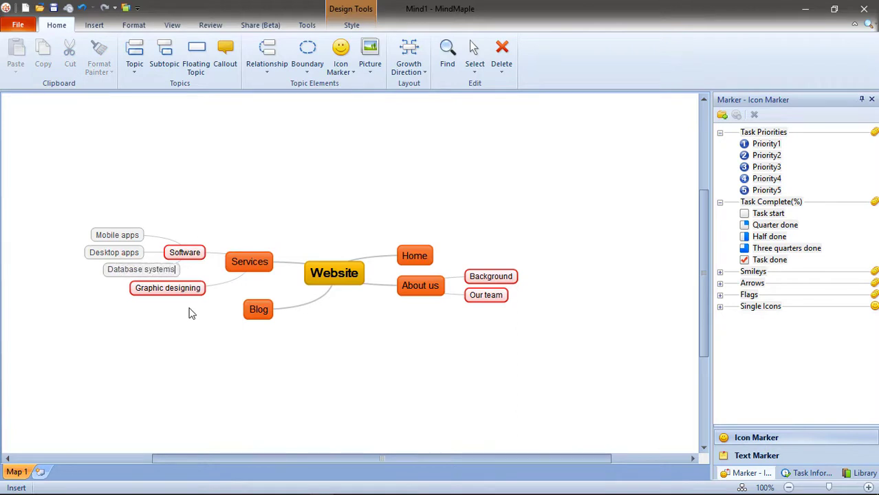
pyautogui.press('Return')
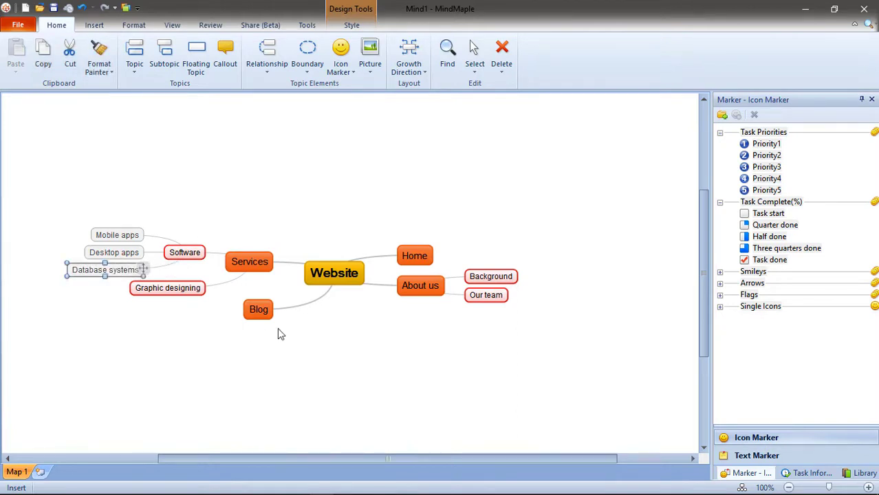
# Select Blog and create Team news, How-to's and Misc beneath it
pyautogui.click(260, 313)
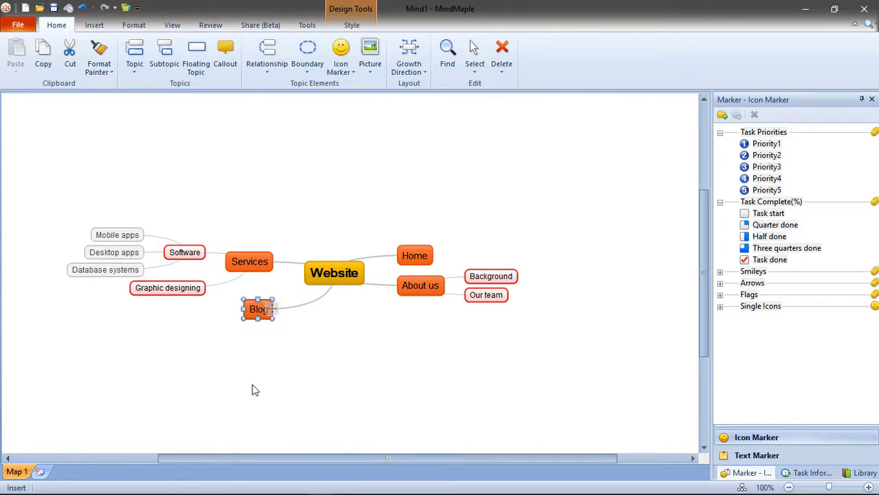
pyautogui.press('Insert')
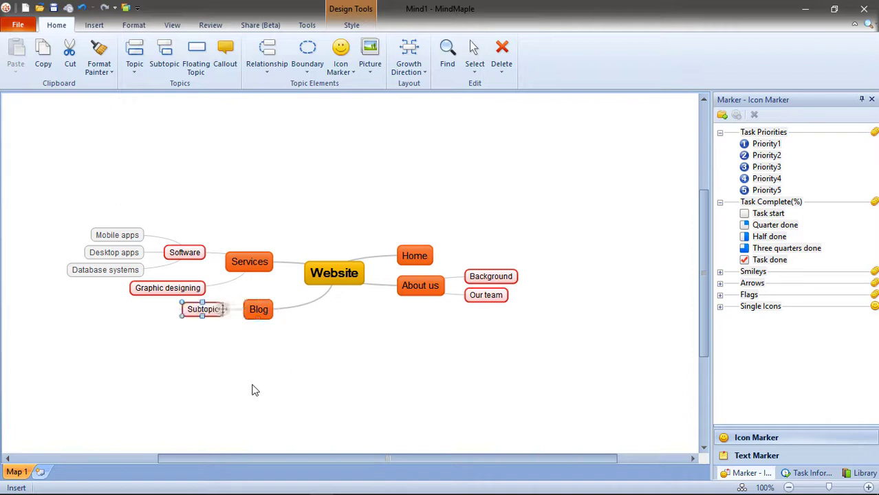
pyautogui.write('Team news')
pyautogui.press('Return')
pyautogui.press('Return')
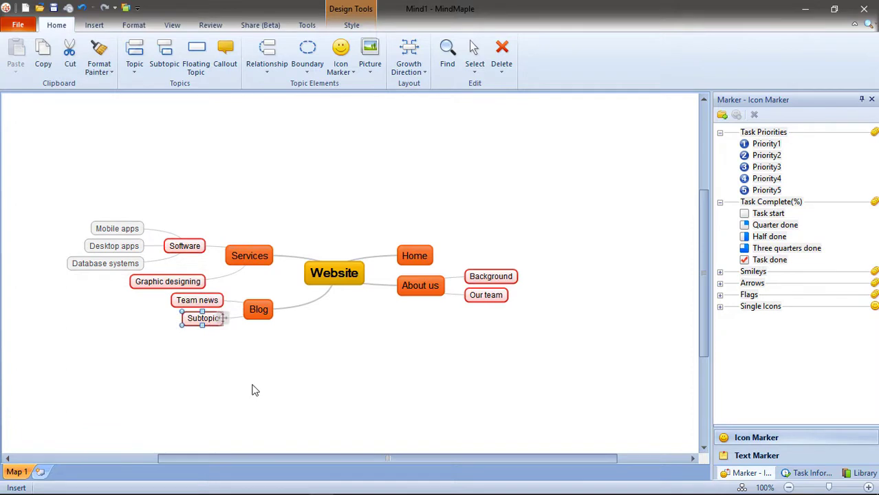
pyautogui.write('How-t')
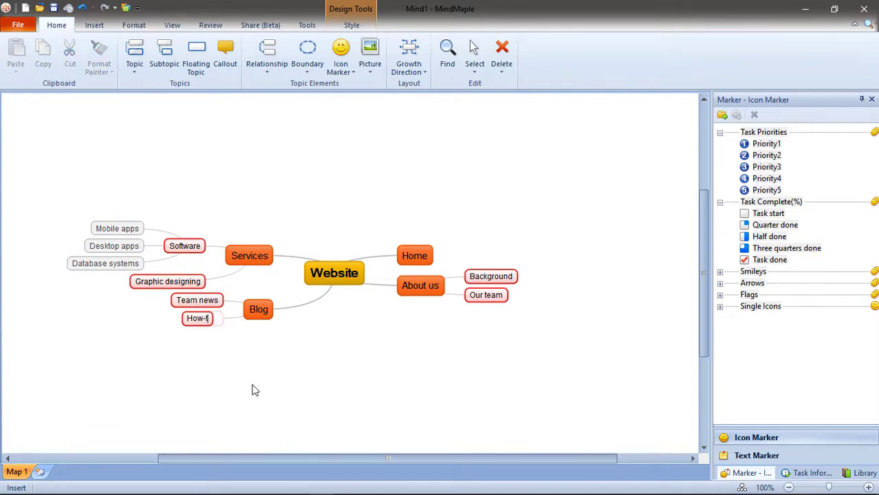
pyautogui.write("o's")
pyautogui.press('Return')
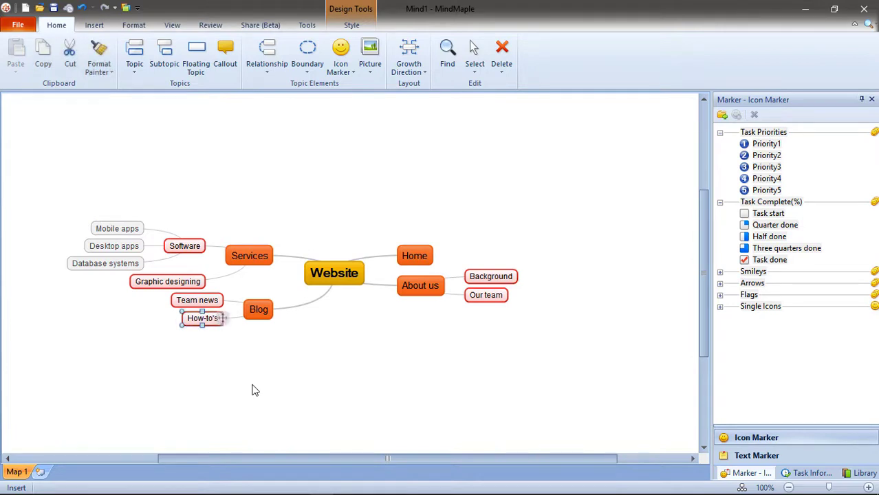
pyautogui.press('Return')
pyautogui.write('Misc')
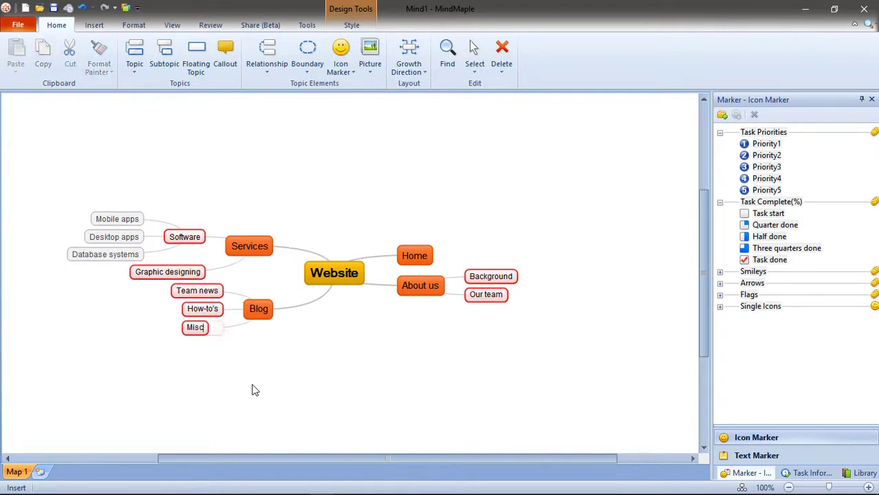
pyautogui.press('Return')
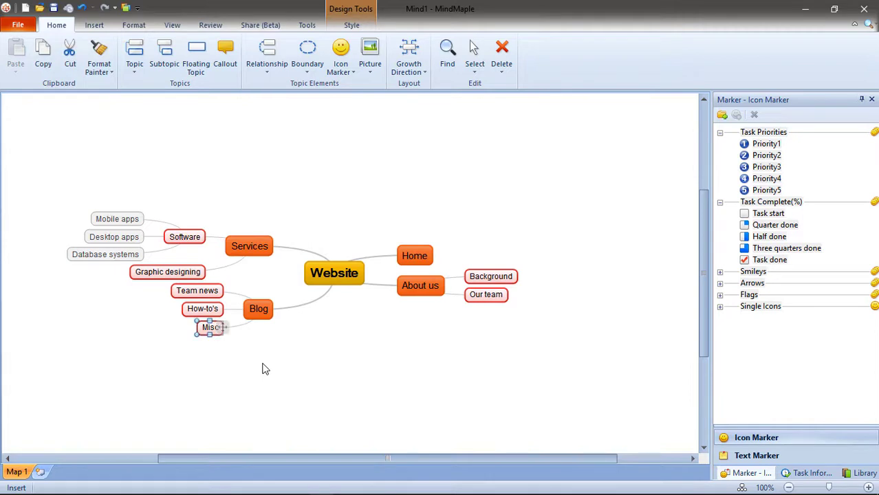
# Spread the Website branches by moving Blog down, Services and Home up, and About us down-right
pyautogui.moveTo(266, 311); pyautogui.dragTo(276, 349)
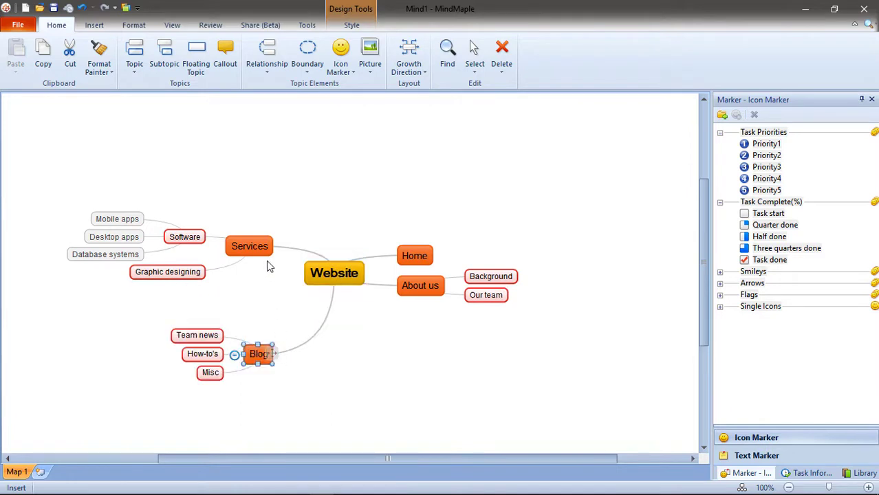
pyautogui.moveTo(274, 251); pyautogui.dragTo(270, 213)
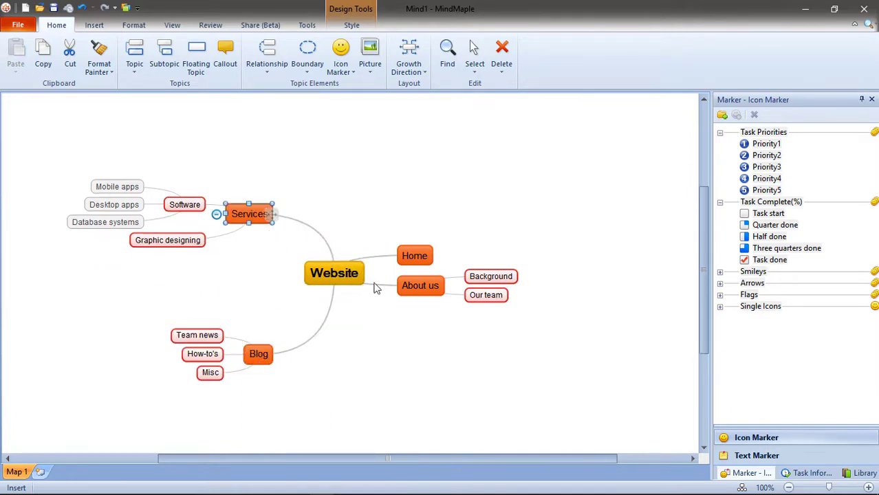
pyautogui.moveTo(413, 256); pyautogui.dragTo(406, 211)
pyautogui.moveTo(402, 287); pyautogui.dragTo(418, 314)
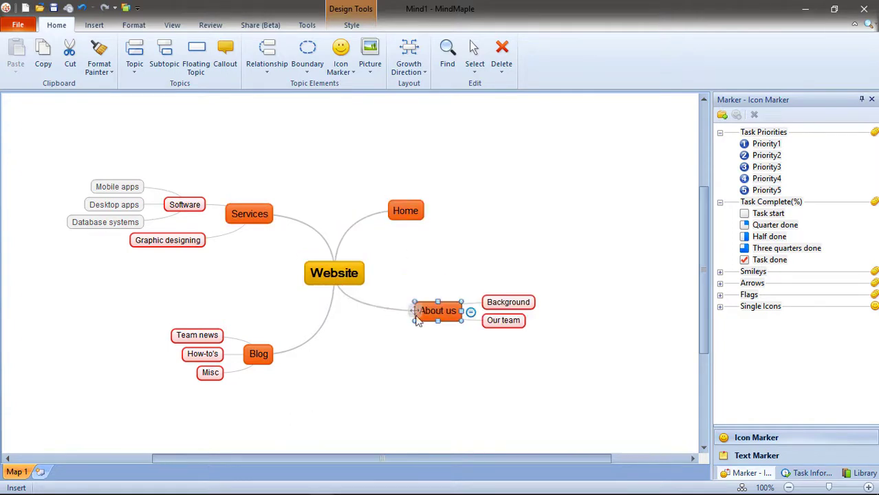
# Mark the Background subtopic under About us with the Task done marker
pyautogui.click(413, 385)
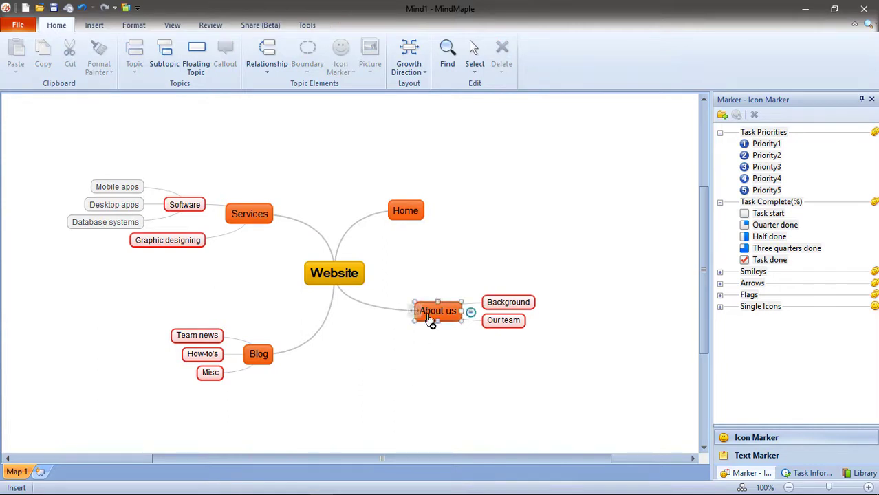
pyautogui.click(507, 305)
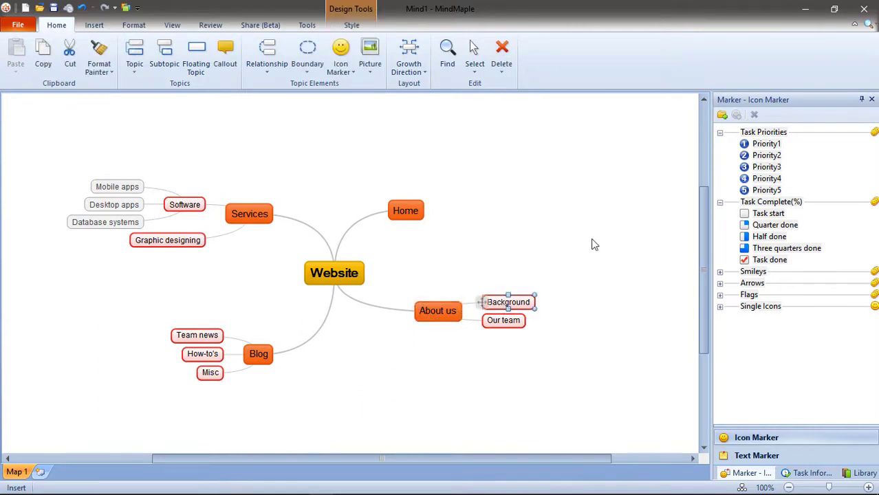
pyautogui.click(767, 264)
pyautogui.click(763, 265)
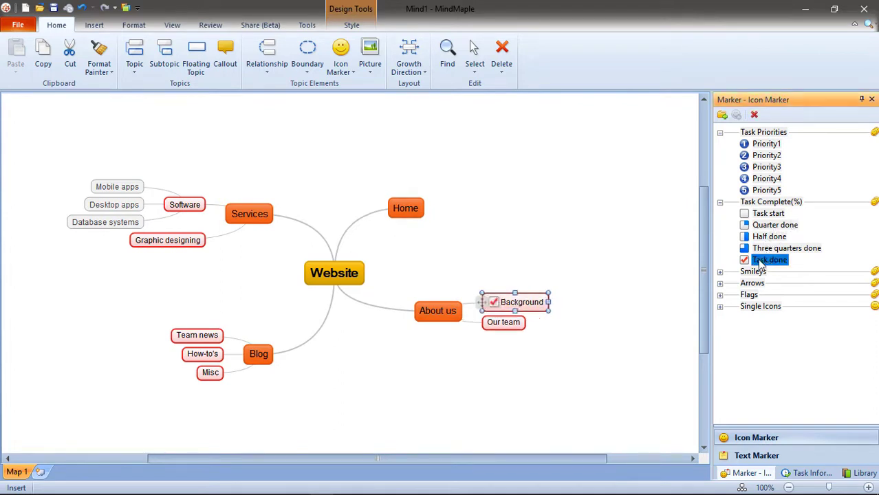
pyautogui.click(637, 326)
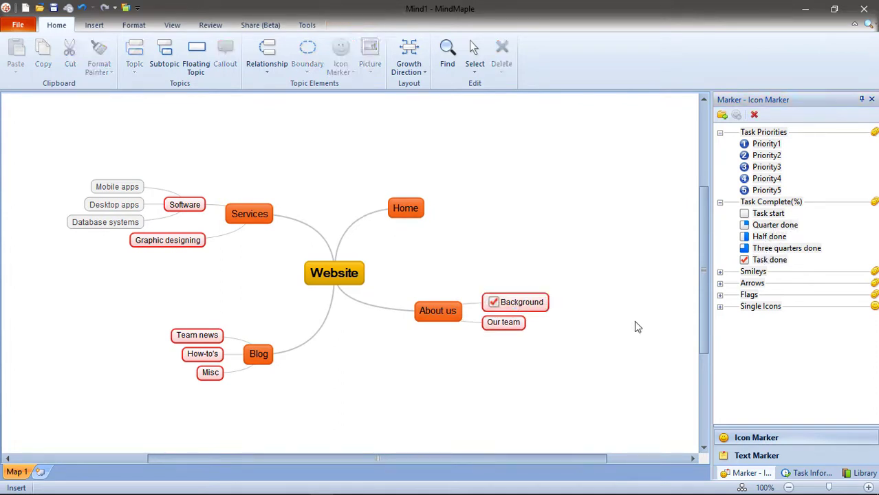
# Mark the Our team subtopic as half done
pyautogui.click(505, 333)
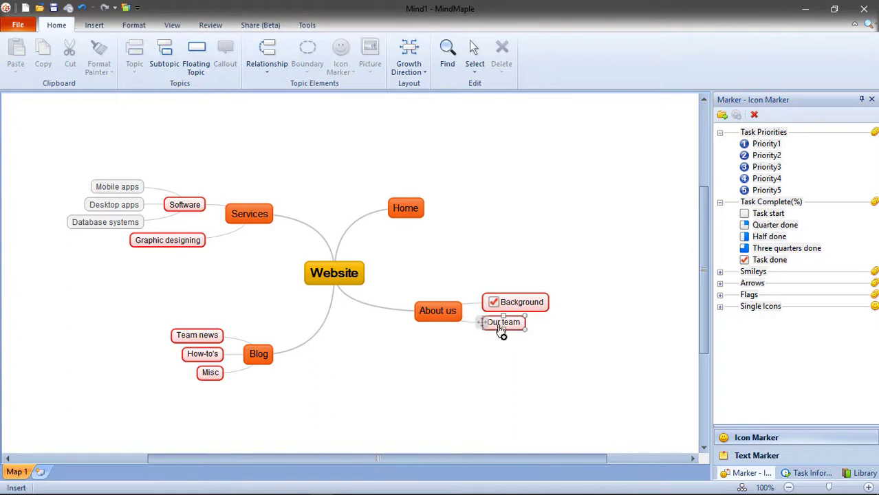
pyautogui.click(769, 238)
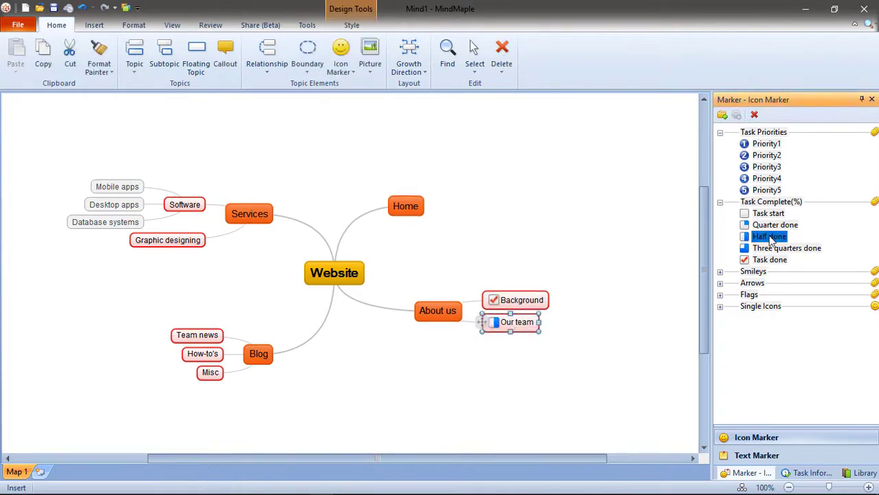
pyautogui.click(610, 373)
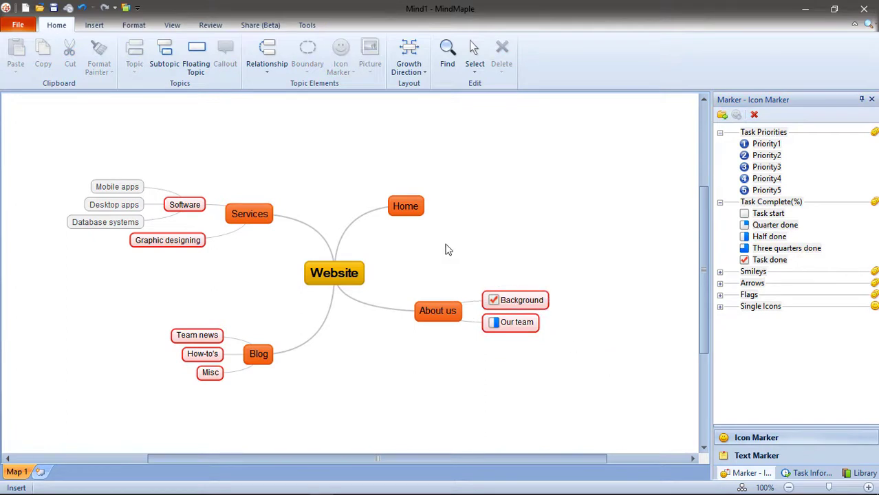
# Give the Home topic Priority 1 and Task start markers
pyautogui.click(404, 207)
pyautogui.click(767, 143)
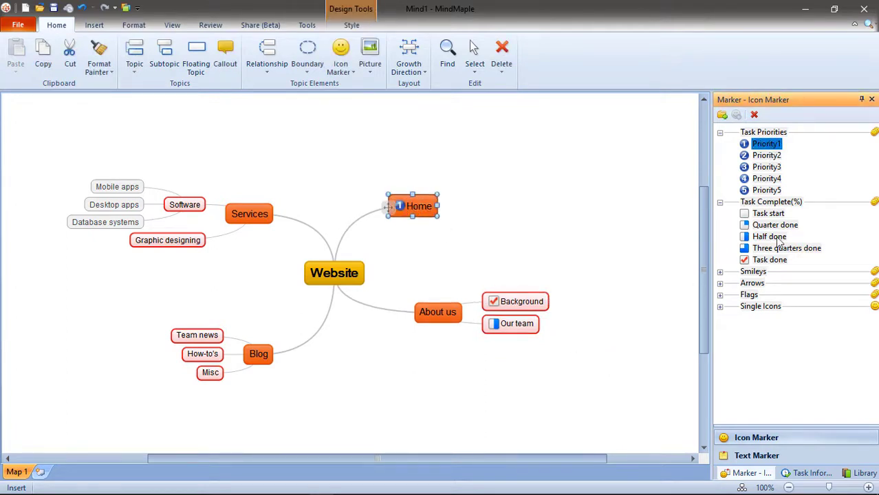
pyautogui.click(768, 214)
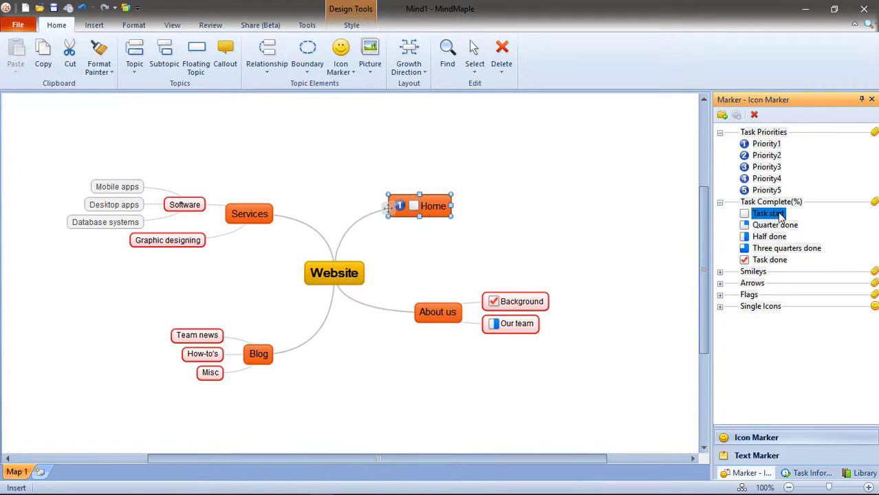
pyautogui.click(625, 302)
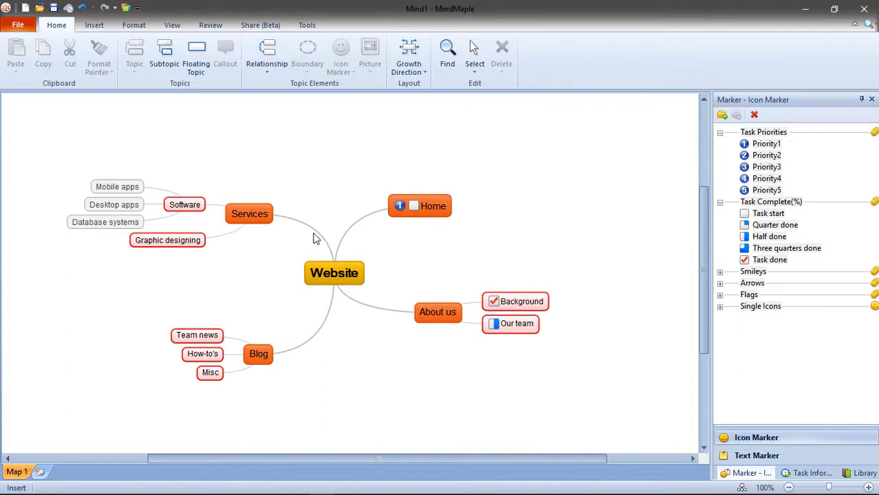
# Apply the yellow-outline topic style from the Style gallery to every Website map topic
pyautogui.click(96, 26)
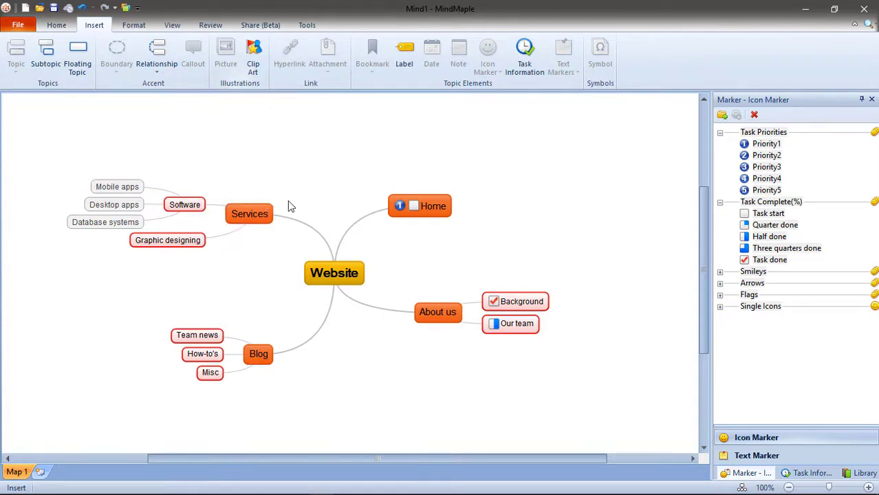
pyautogui.click(135, 28)
pyautogui.moveTo(66, 140); pyautogui.dragTo(631, 412)
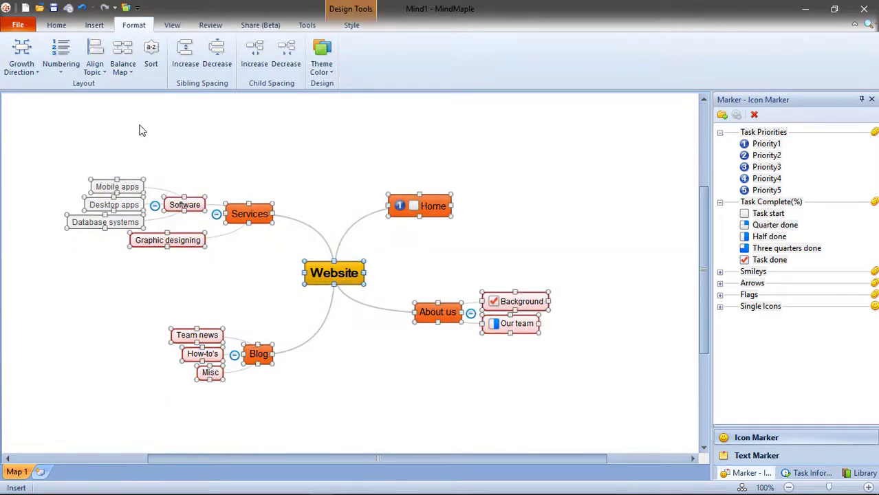
pyautogui.click(352, 27)
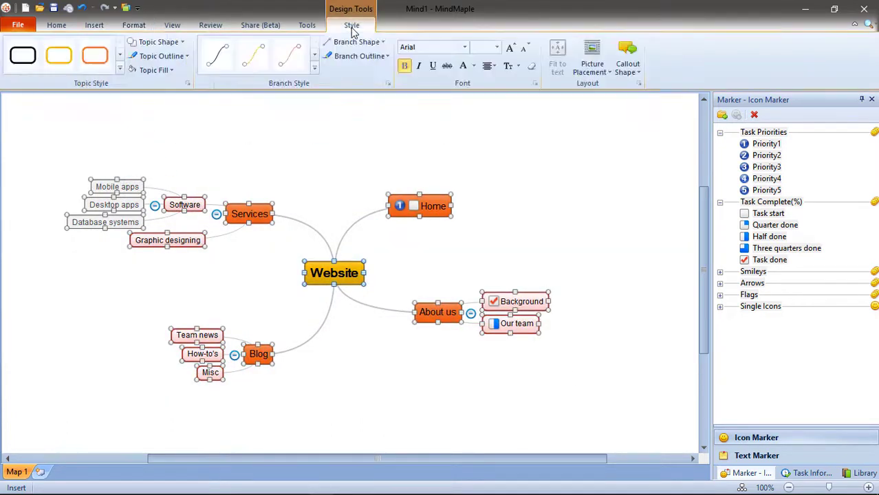
pyautogui.click(119, 68)
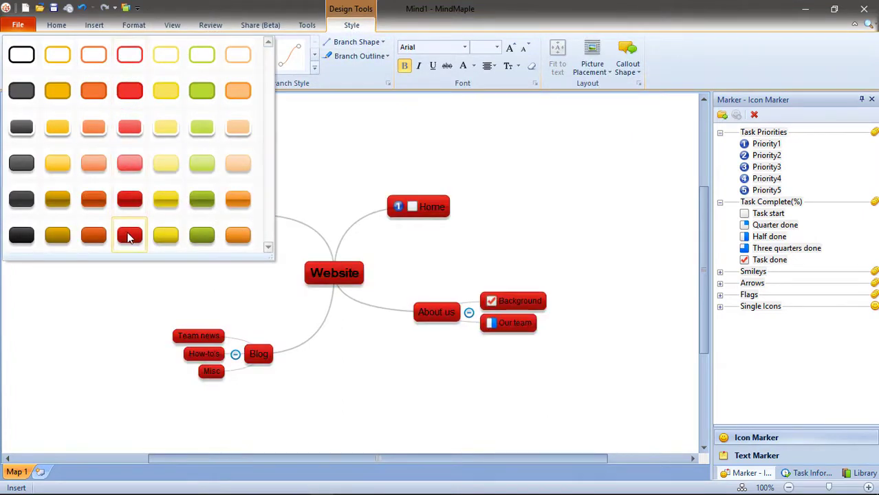
pyautogui.click(64, 57)
# Create a new blank map and name its central topic 'Survey report'
pyautogui.click(605, 186)
pyautogui.hotkey('ctrl', 'n')
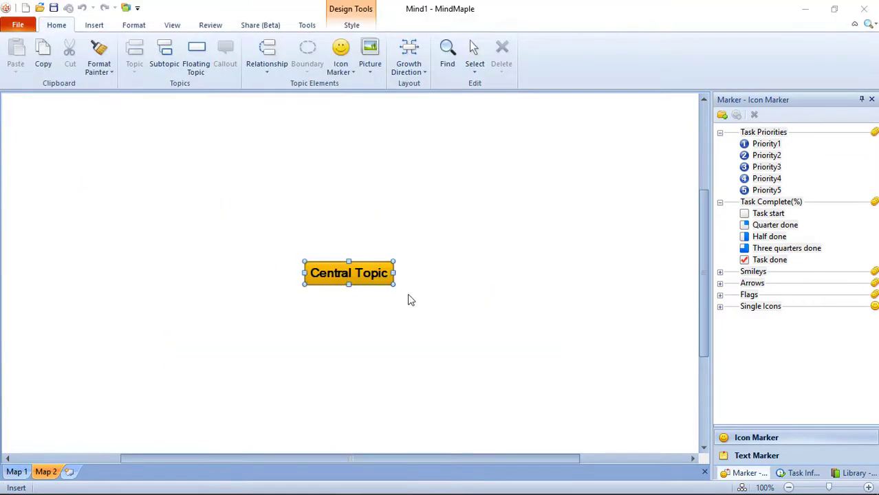
pyautogui.click(386, 287)
pyautogui.write('Survey report')
pyautogui.press('Return')
pyautogui.press('Return')
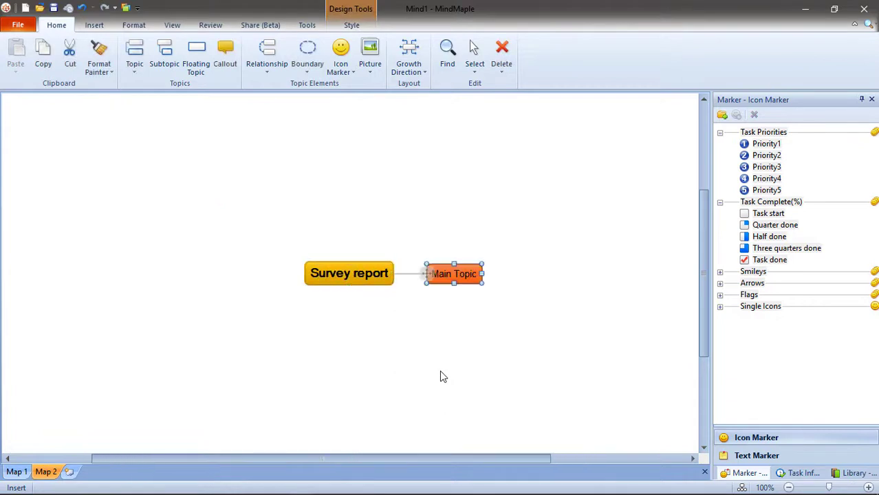
# Add main topics Introduction, Methodology, Results, Discussion, Recommendations, References and Appendices
pyautogui.write('Introduction')
pyautogui.press('Return')
pyautogui.press('Return')
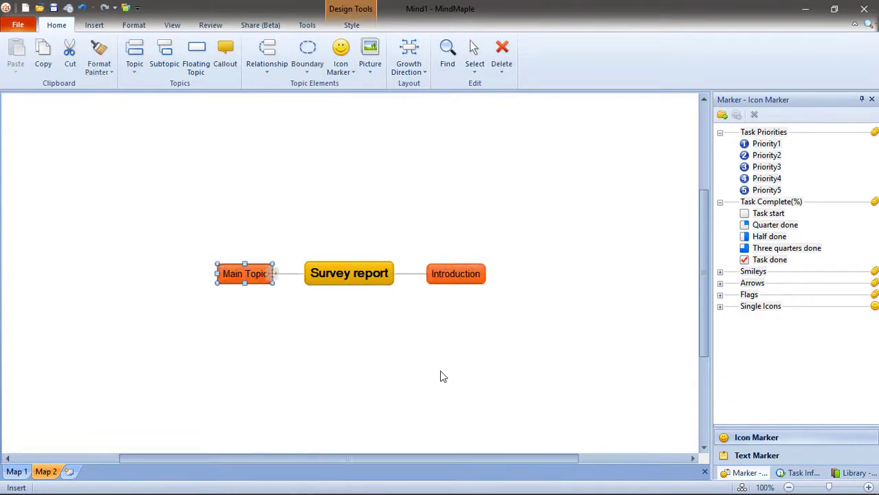
pyautogui.write('Methodology')
pyautogui.press('Return')
pyautogui.press('Return')
pyautogui.write('Results')
pyautogui.press('Return')
pyautogui.press('Return')
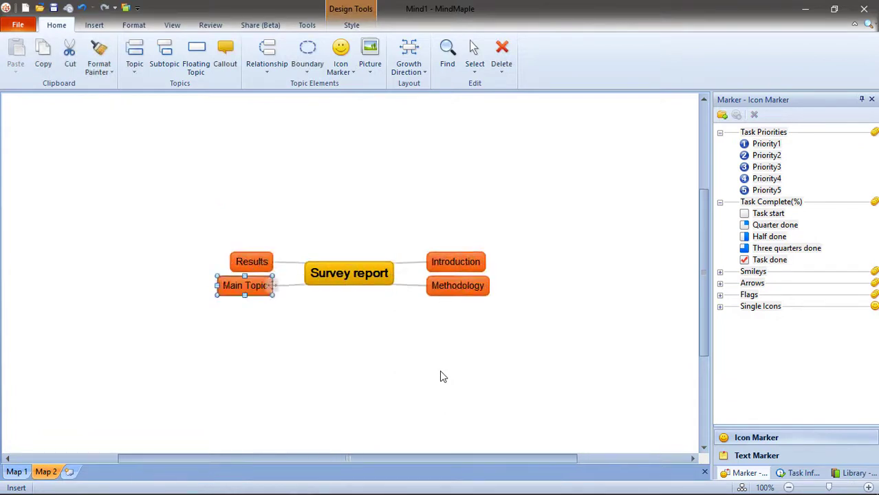
pyautogui.write('Discussion')
pyautogui.press('Return')
pyautogui.press('Return')
pyautogui.write('Recommendations')
pyautogui.press('Return')
pyautogui.press('Return')
pyautogui.write('References')
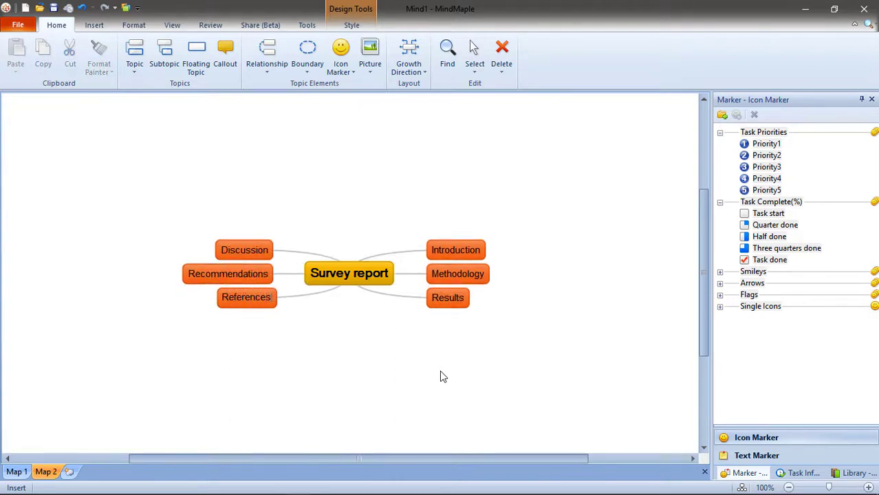
pyautogui.press('Return')
pyautogui.write('Appendices')
pyautogui.press('Return')
# Add Methodology subtopics: Research questions, Research design, Instruments, Sample, Data collection, Data analysis, Limitations
pyautogui.click(458, 275)
pyautogui.press('Insert')
pyautogui.write('Research questions')
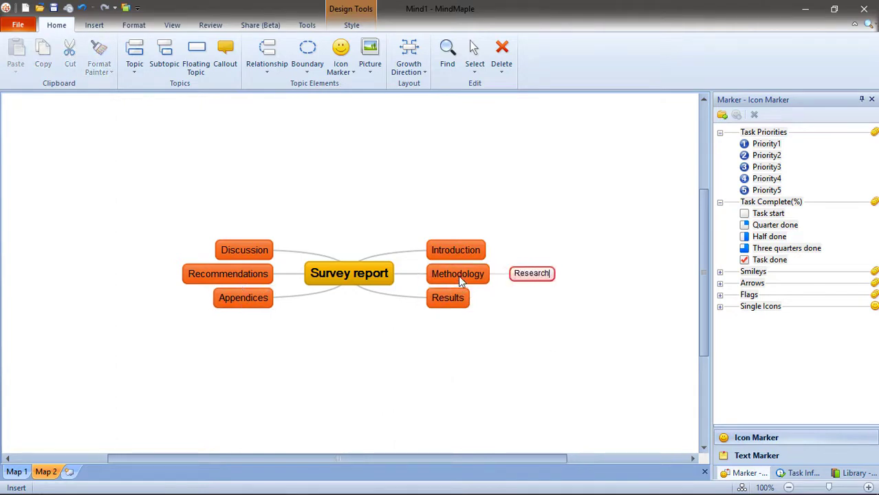
pyautogui.press('Return')
pyautogui.press('Return')
pyautogui.write('Research design')
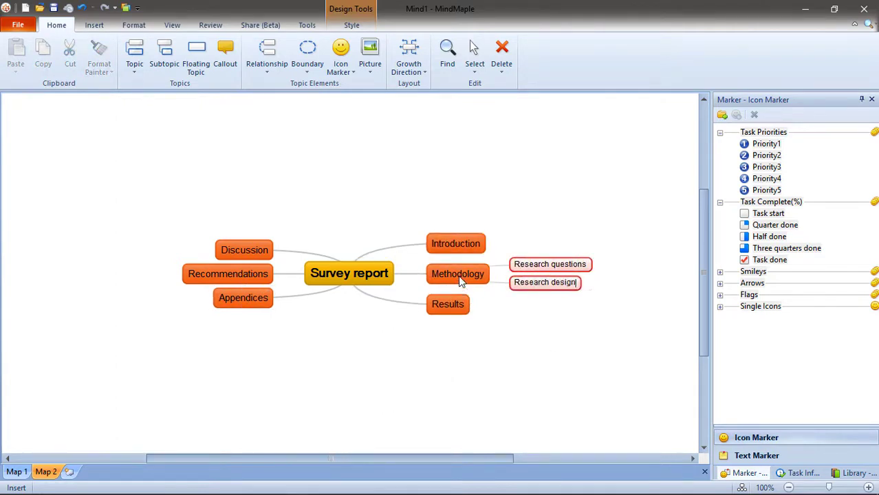
pyautogui.press('Return')
pyautogui.press('Return')
pyautogui.write('Instruments')
pyautogui.press('Return')
pyautogui.press('Return')
pyautogui.write('Sample')
pyautogui.press('Return')
pyautogui.press('Return')
pyautogui.write('Data collection')
pyautogui.press('Return')
pyautogui.press('Return')
pyautogui.write('Data analysis')
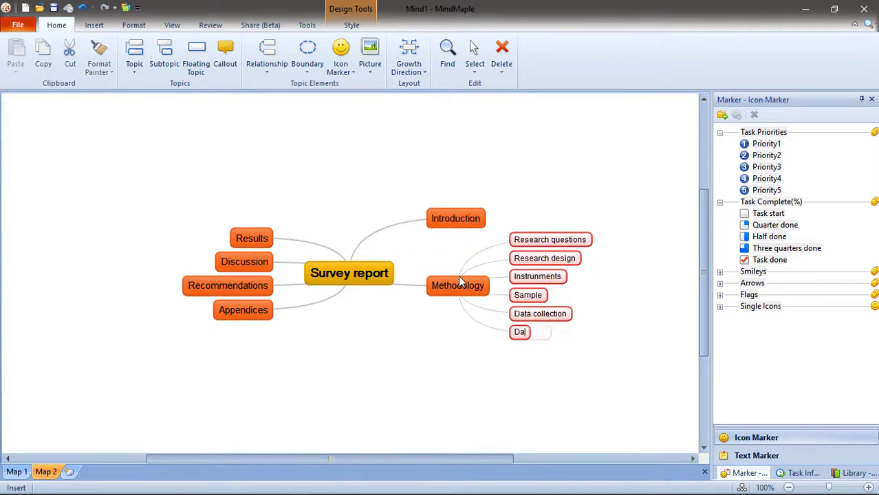
pyautogui.press('Return')
pyautogui.press('Return')
pyautogui.write('Limitations')
# Add Background and Objectives as subtopics under Introduction
pyautogui.click(441, 212)
pyautogui.press('Insert')
pyautogui.write('Background')
pyautogui.press('Return')
pyautogui.press('Return')
pyautogui.write('Objectives')
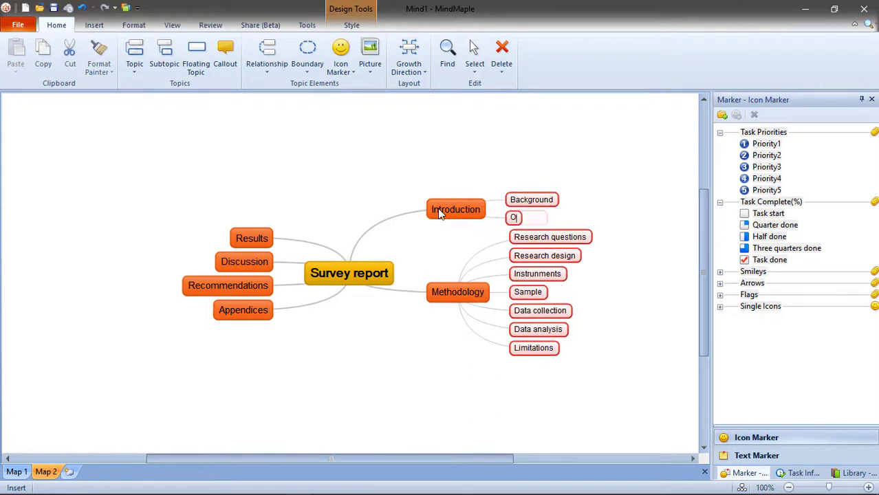
pyautogui.press('Return')
# Add 'Research question 1' and 'Research question 2' as subtopics under Results
pyautogui.click(267, 241)
pyautogui.press('Insert')
pyautogui.write('Research question 1')
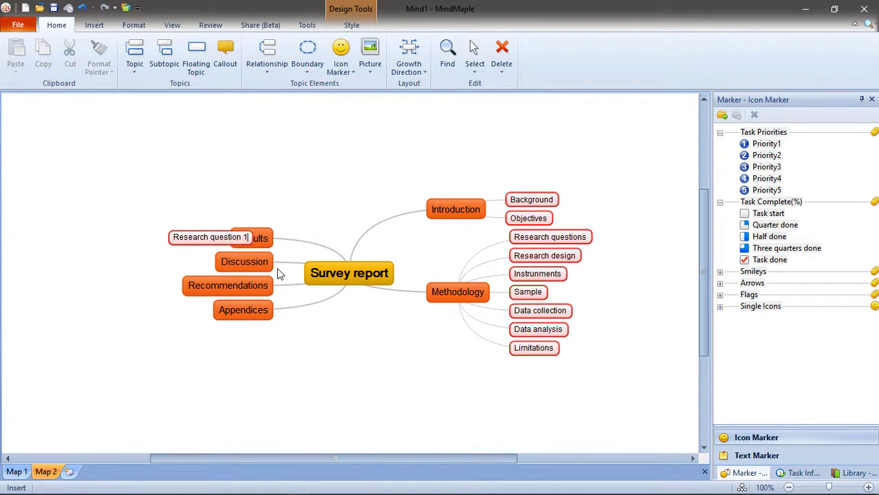
pyautogui.press('Return')
pyautogui.press('Return')
pyautogui.write('Research question 2')
pyautogui.press('Return')
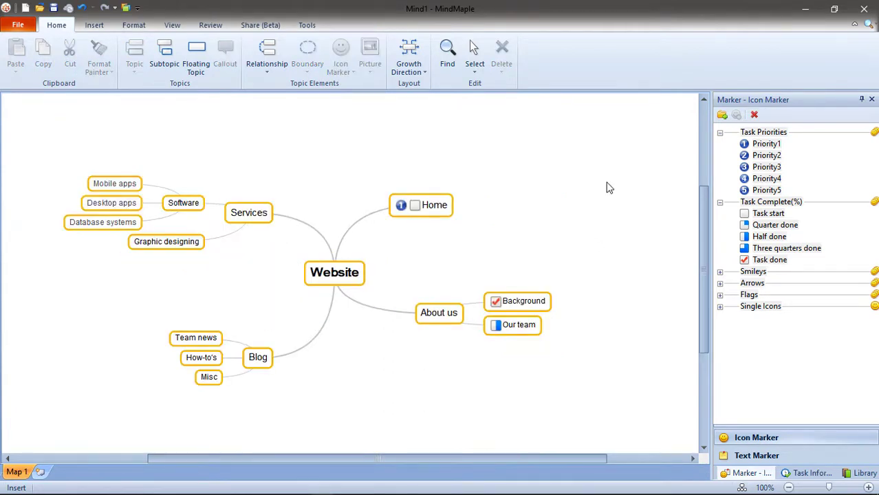